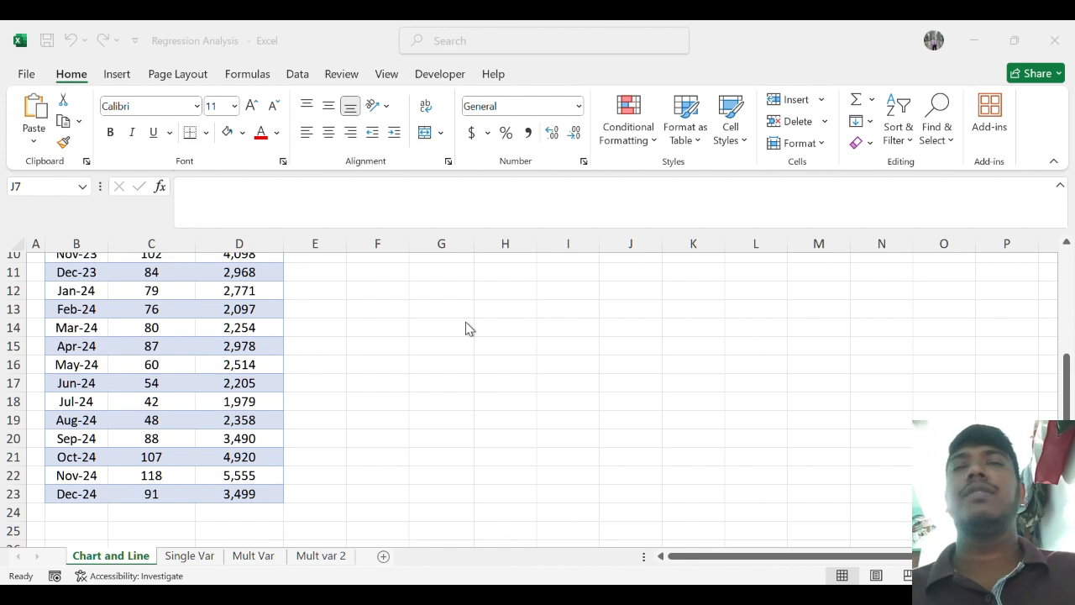
# - Insert a scatter chart from the Rainfall (mm) and Quantity Sold columns, including their headers and all rows through Dec-24
pyautogui.scroll(1, 464, 328)
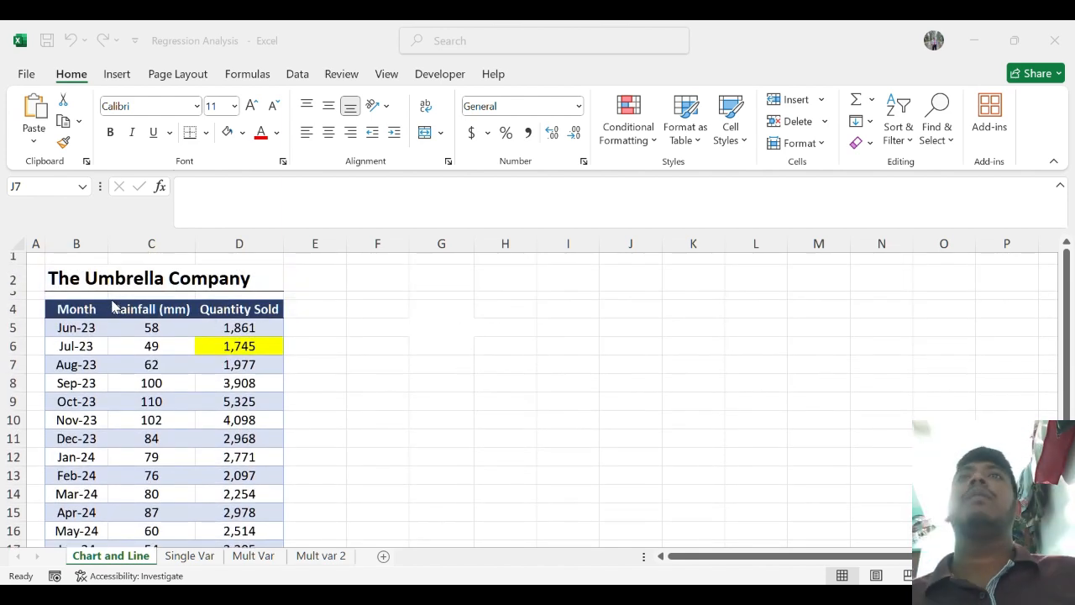
pyautogui.click(146, 308)
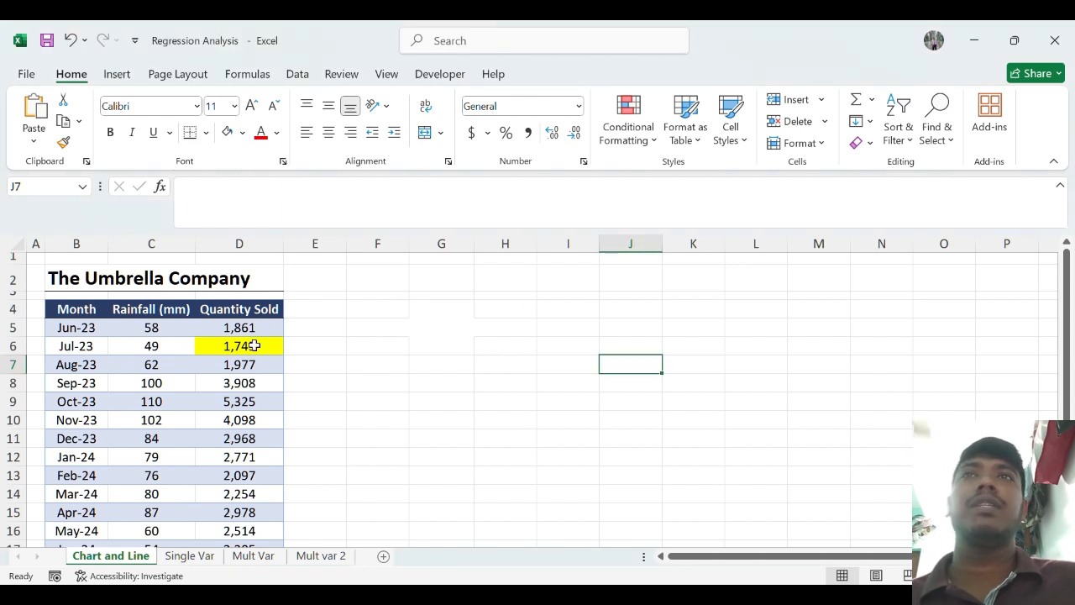
pyautogui.moveTo(139, 309); pyautogui.dragTo(226, 308)
pyautogui.hotkey('ctrl', 'shift', 'Down')
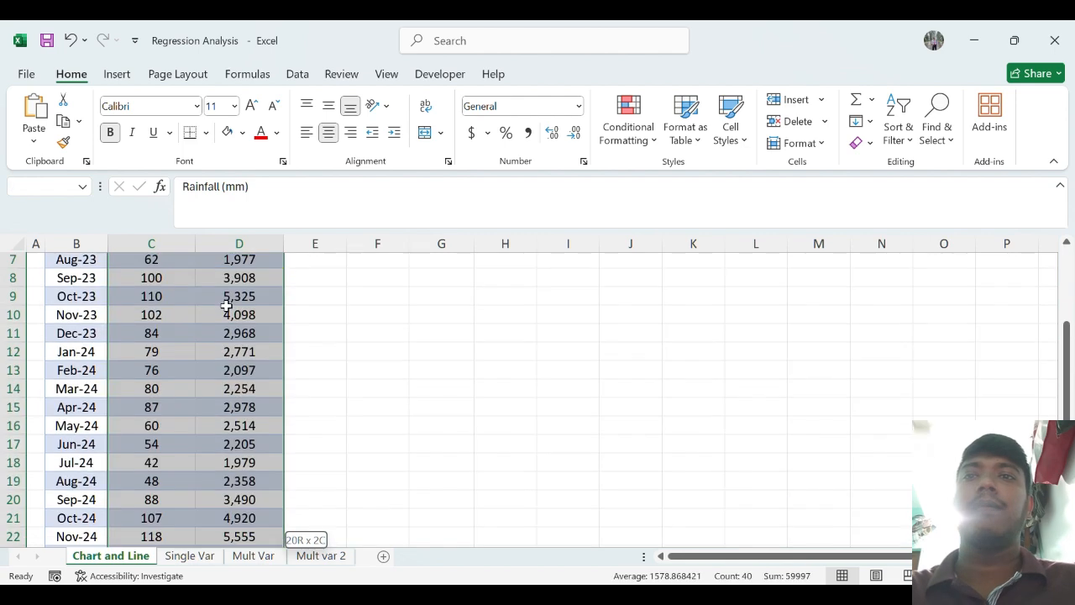
pyautogui.click(117, 74)
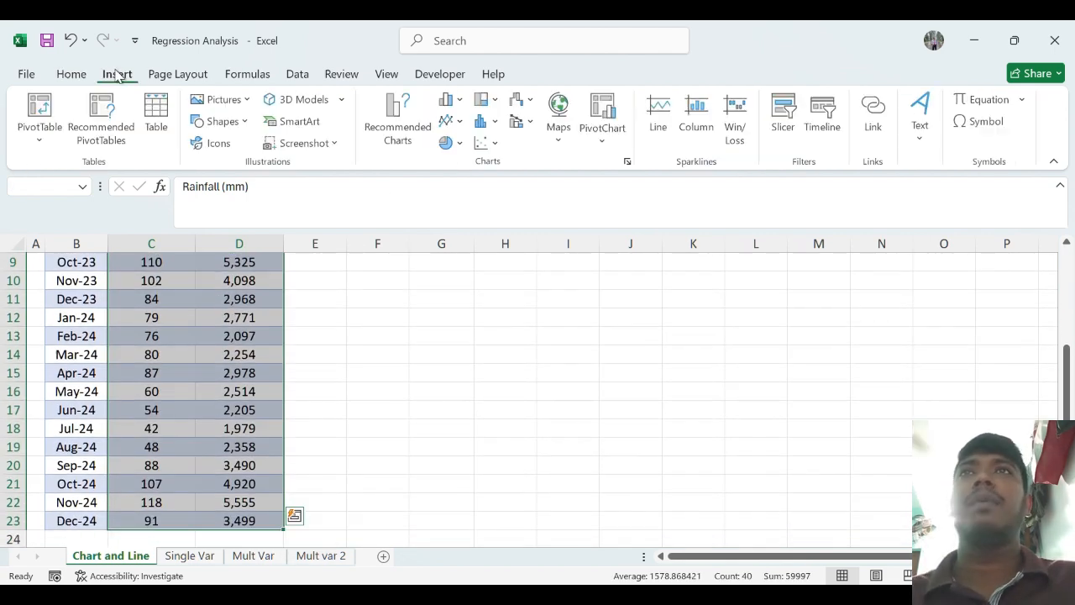
pyautogui.click(411, 120)
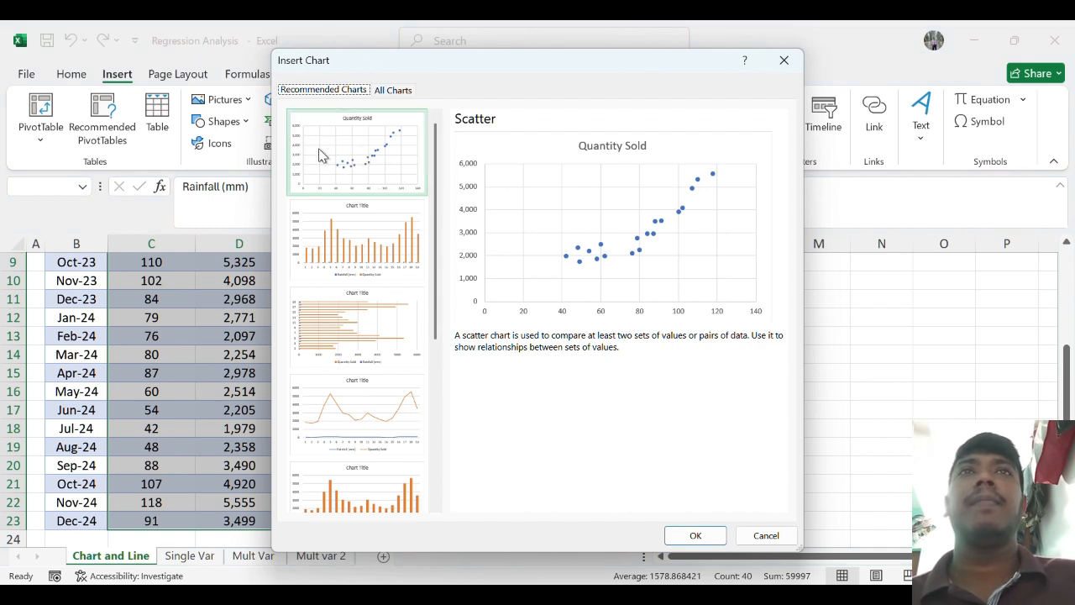
pyautogui.click(363, 167)
pyautogui.click(692, 535)
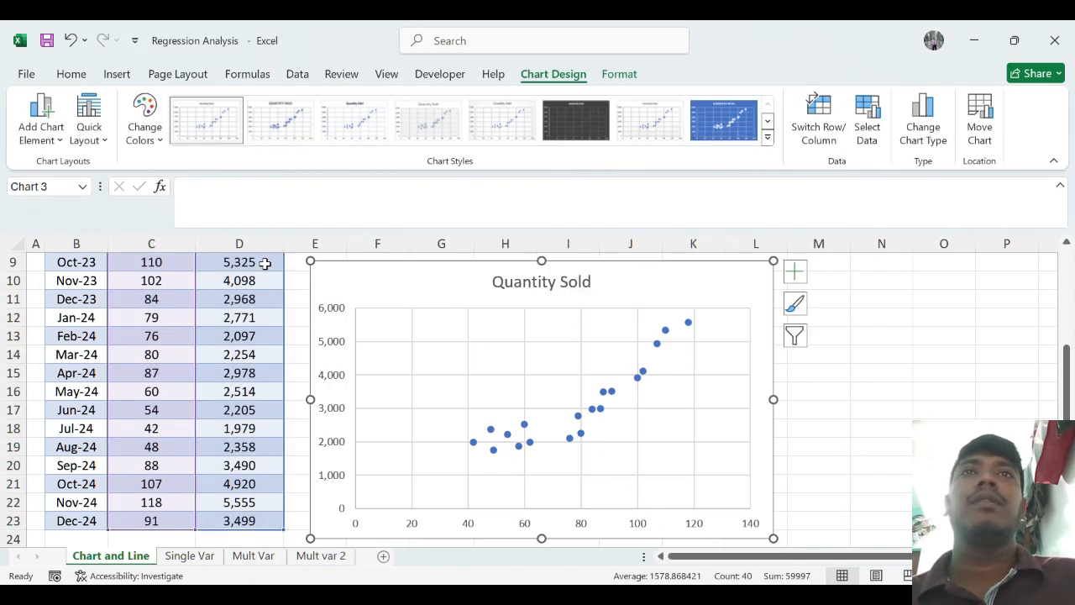
# - Move the scatter chart up beside the data table so its top edge lines up with the header row
pyautogui.scroll(1, 598, 403)
pyautogui.scroll(2, 596, 400)
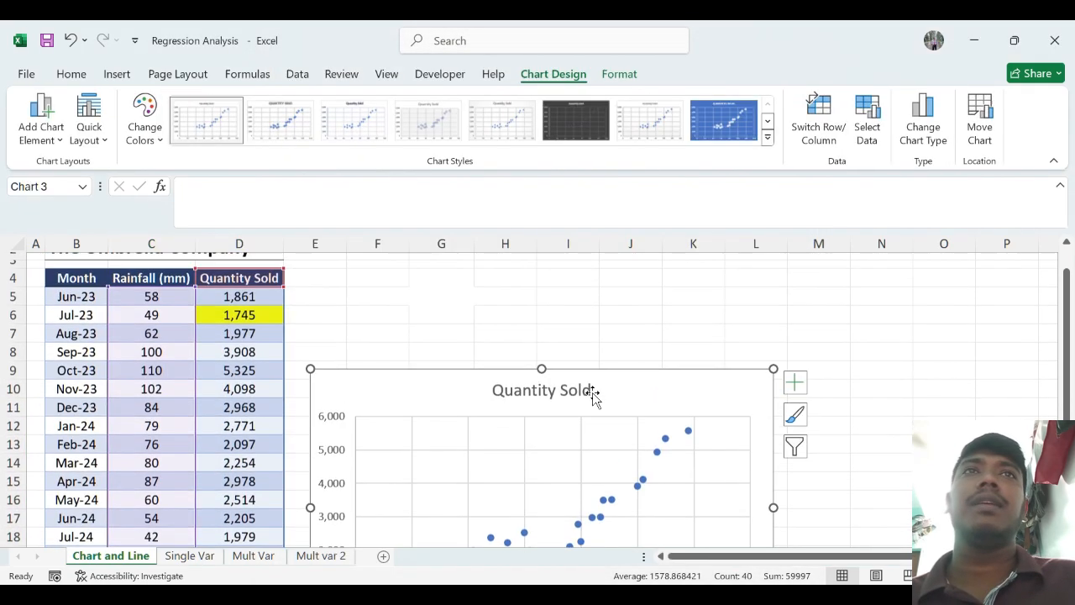
pyautogui.click(493, 380)
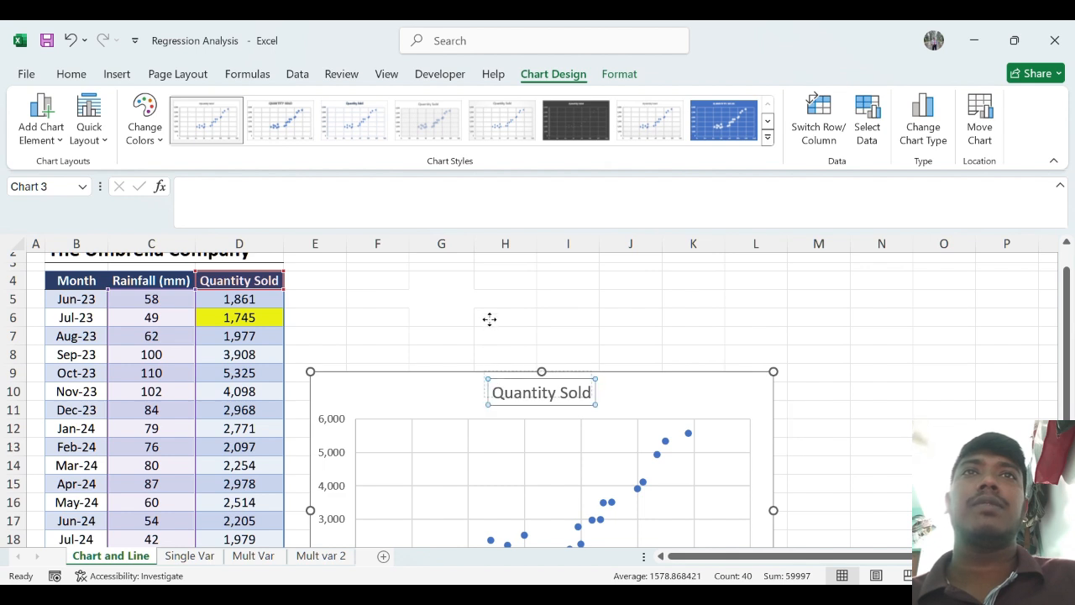
pyautogui.moveTo(438, 384); pyautogui.dragTo(430, 286)
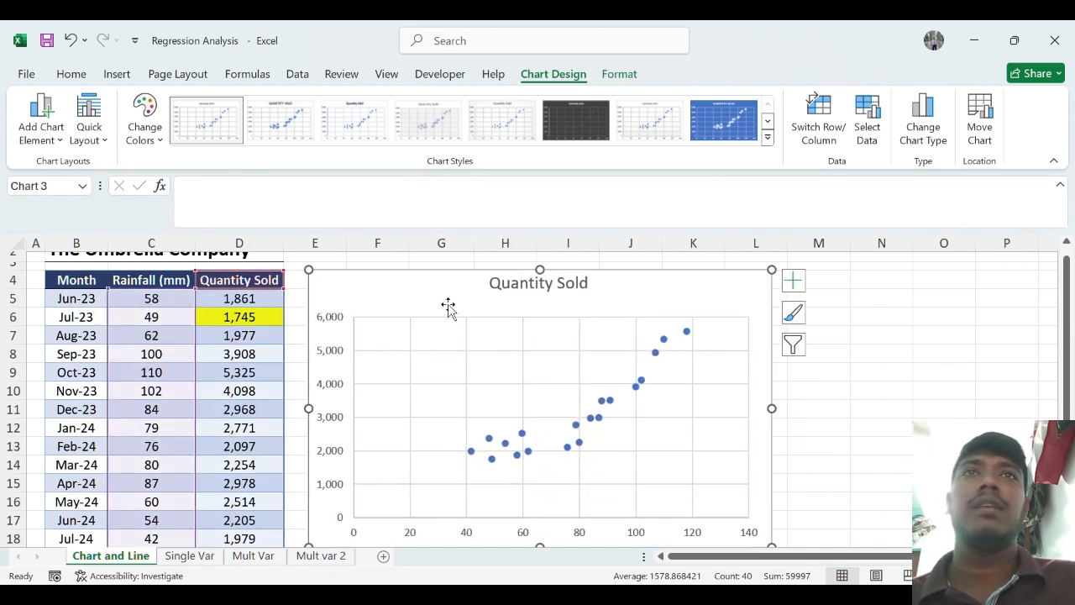
pyautogui.click(569, 449)
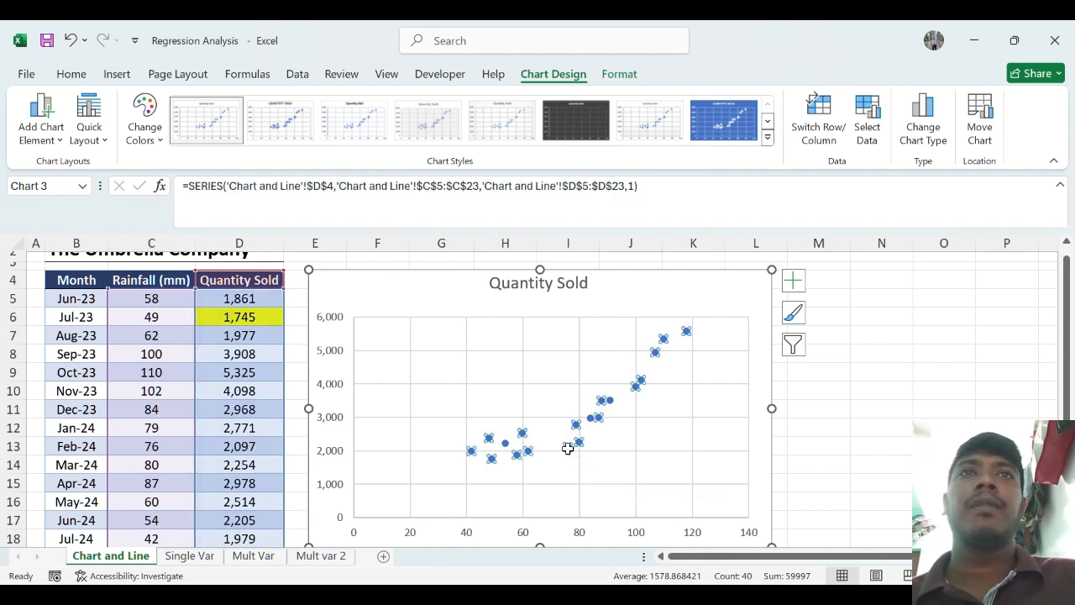
pyautogui.click(607, 458)
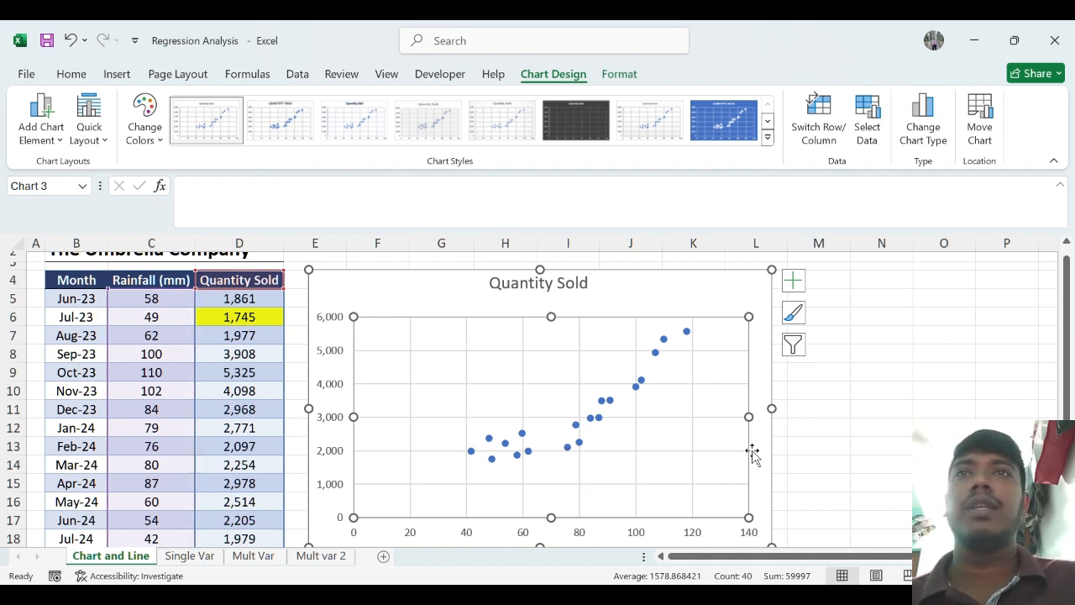
pyautogui.scroll(-3, 614, 360)
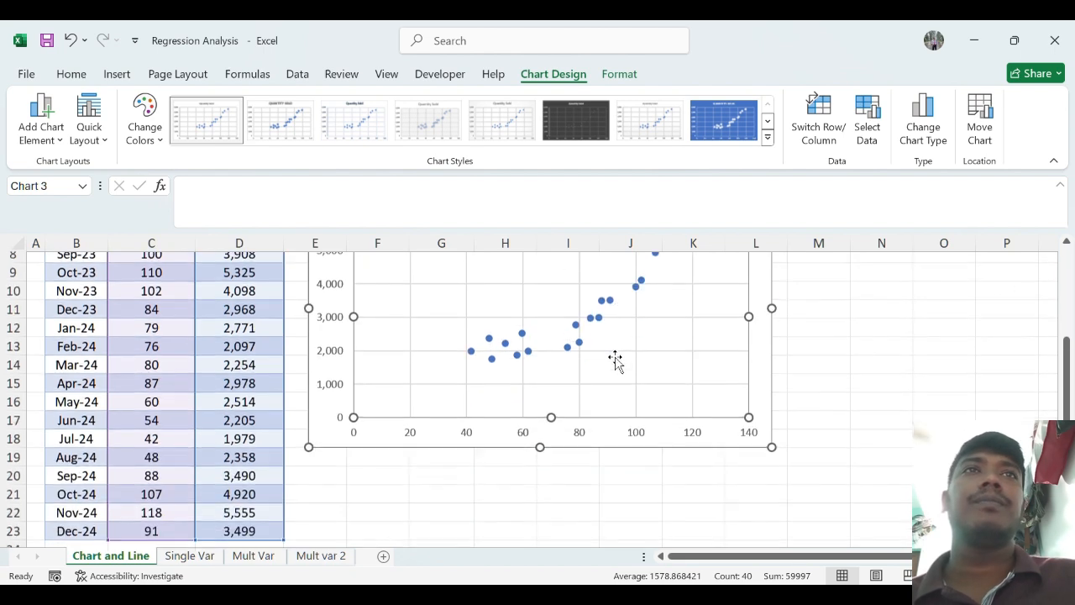
pyautogui.scroll(3, 378, 449)
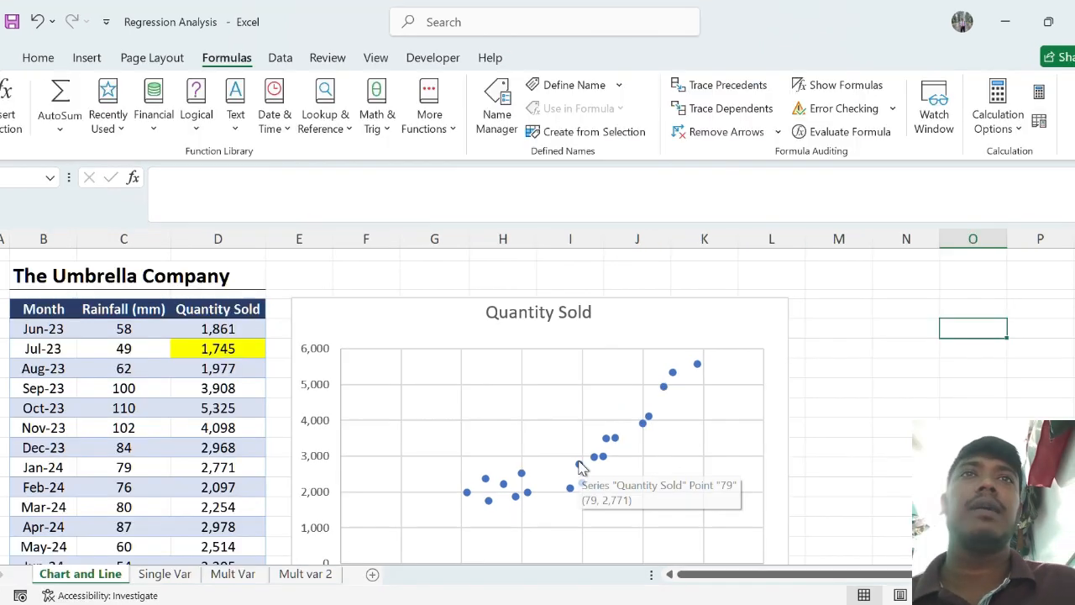
# - Add a linear trendline to the Quantity Sold data series in the scatter chart
pyautogui.click(576, 448)
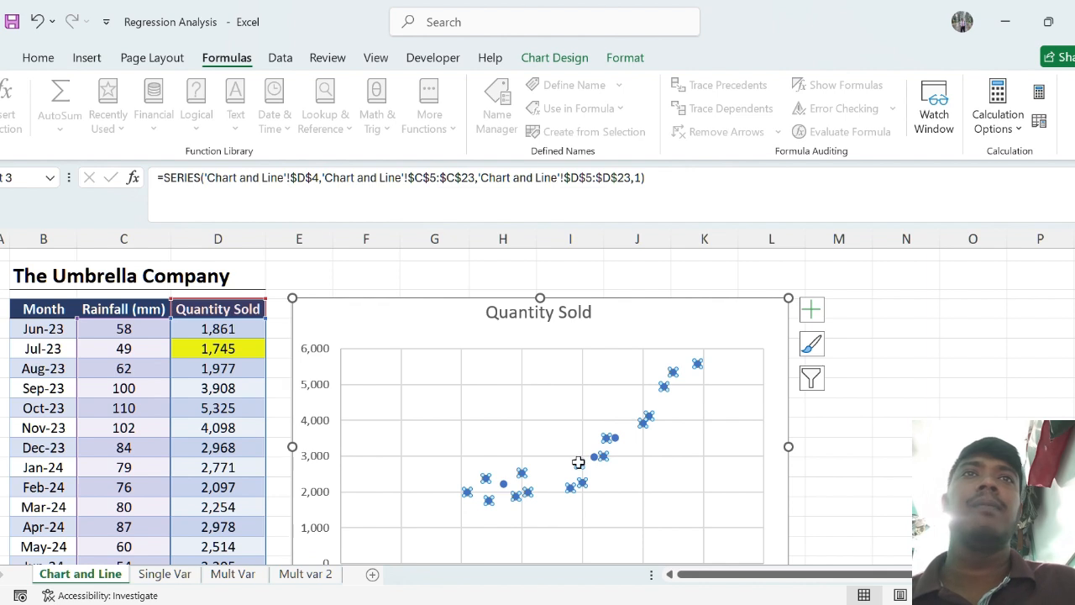
pyautogui.rightClick(579, 462)
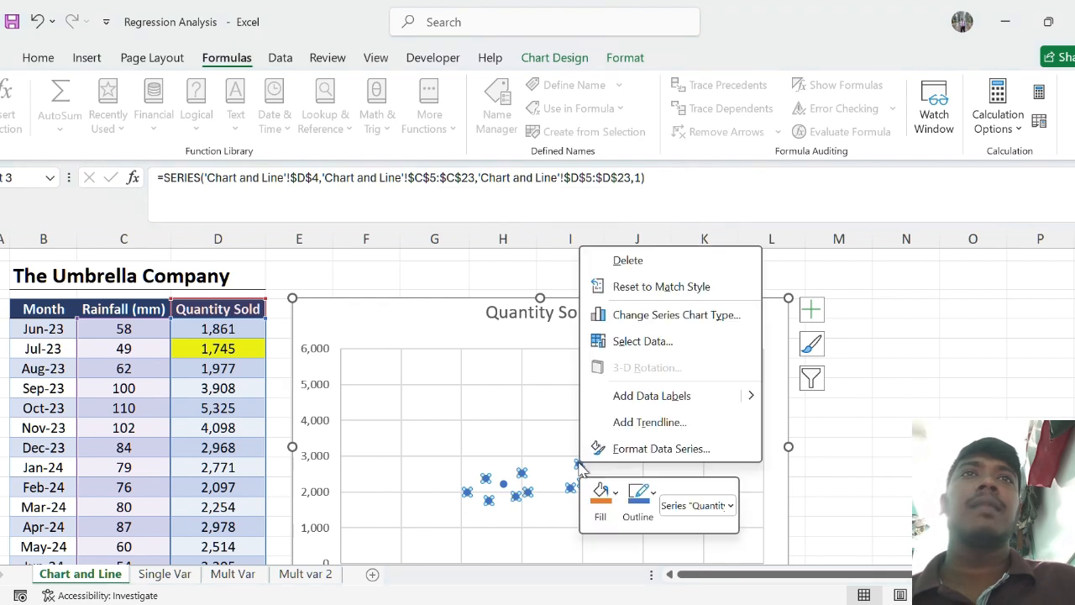
pyautogui.click(667, 426)
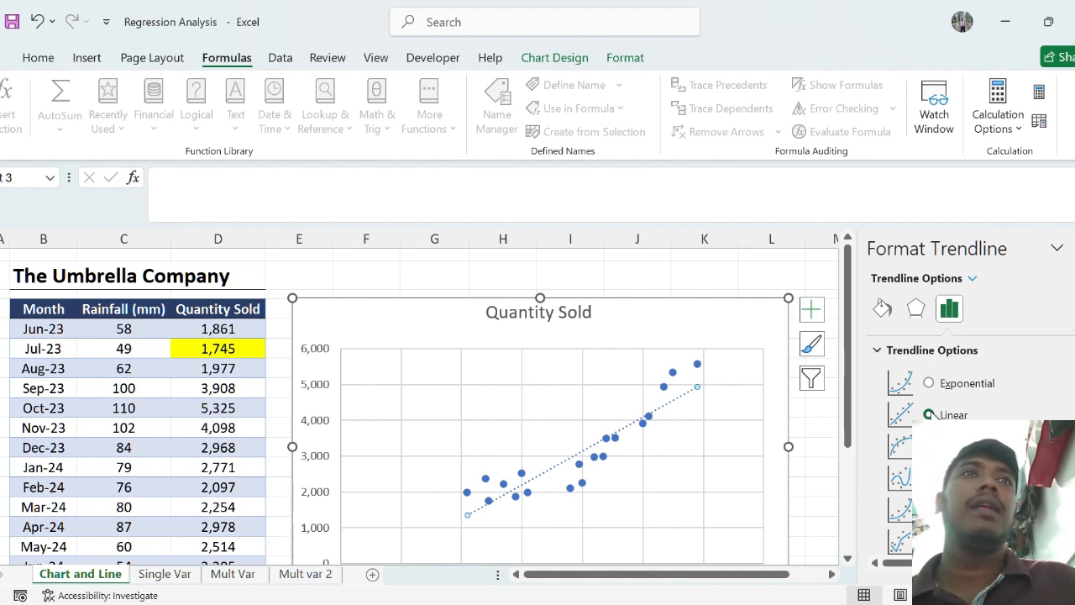
pyautogui.scroll(-1, 629, 362)
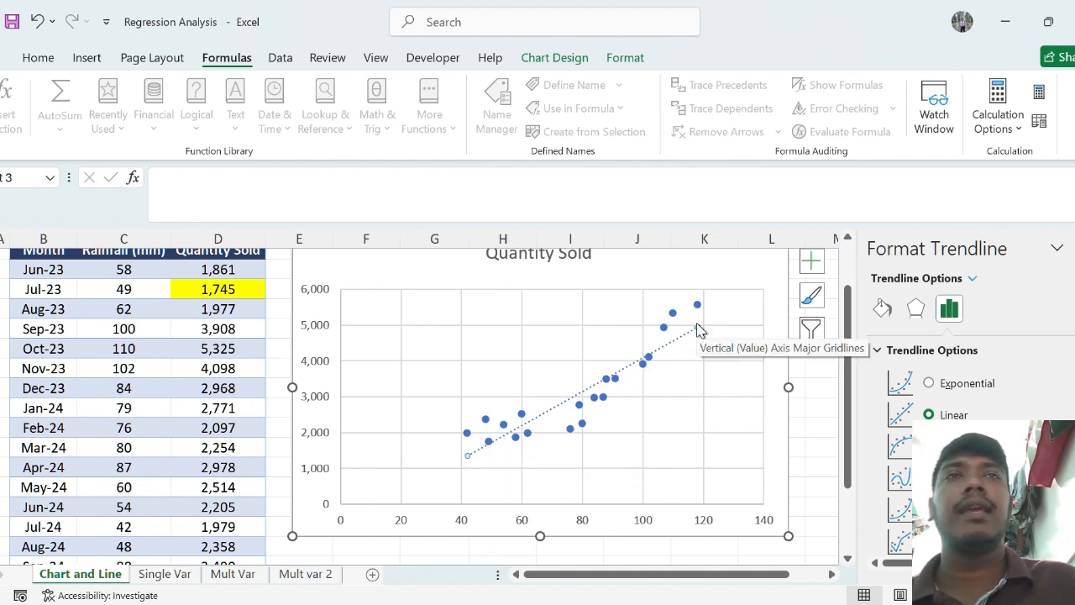
# - Display the linear trendline's equation on the chart
pyautogui.scroll(-3, 953, 345)
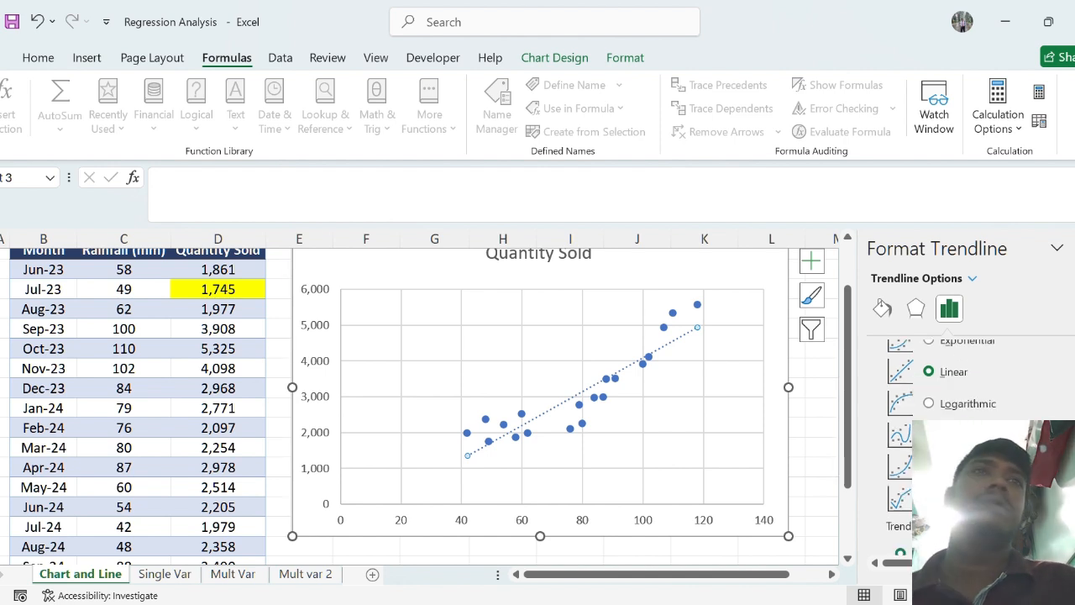
pyautogui.scroll(-5, 956, 375)
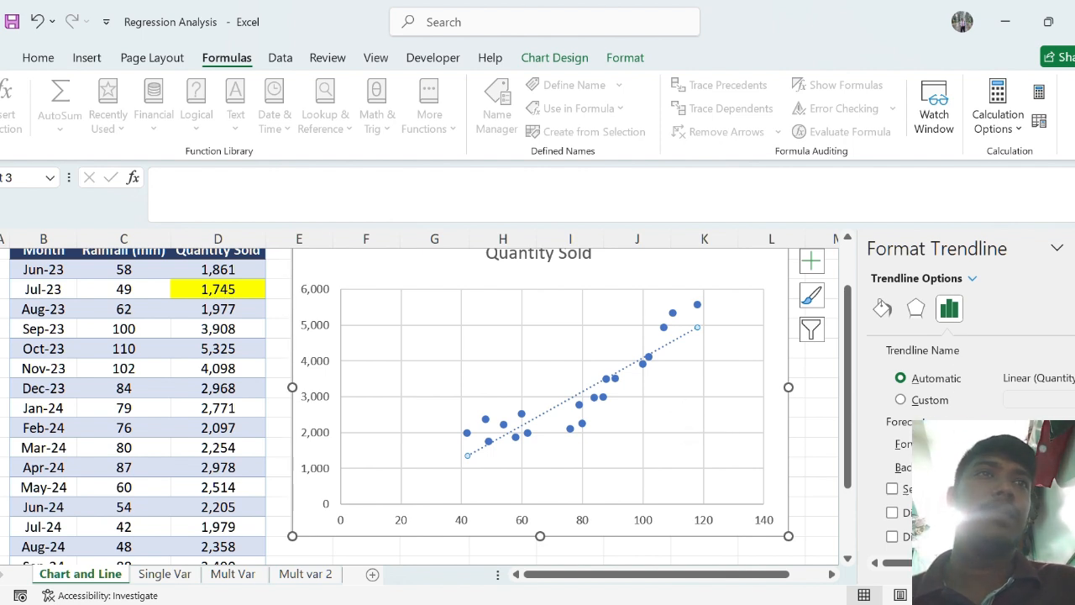
pyautogui.scroll(1, 590, 431)
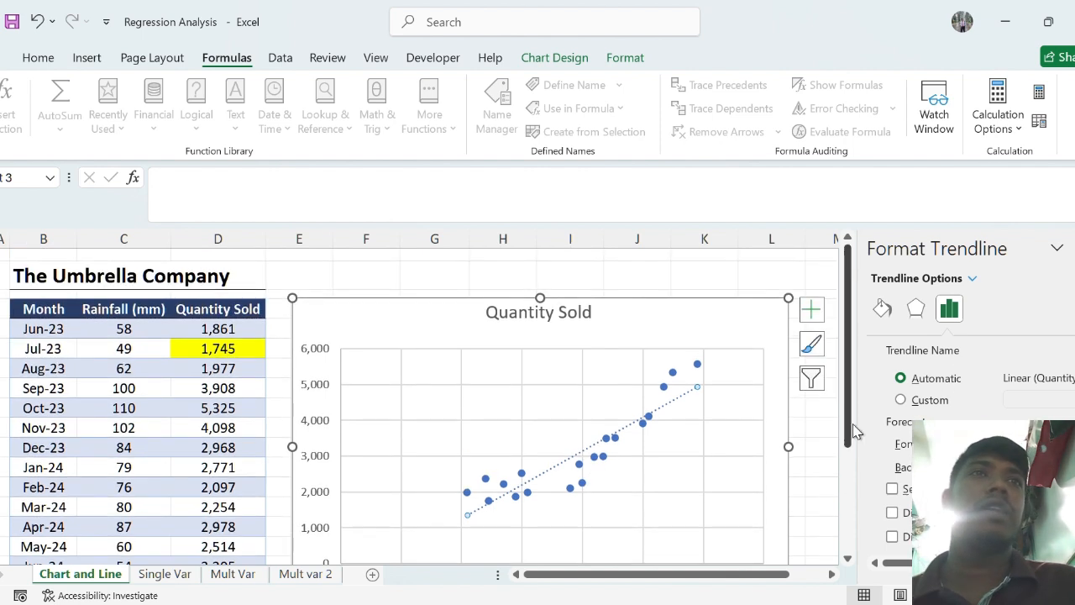
pyautogui.scroll(2, 940, 437)
pyautogui.scroll(-2, 941, 437)
pyautogui.scroll(4, 940, 436)
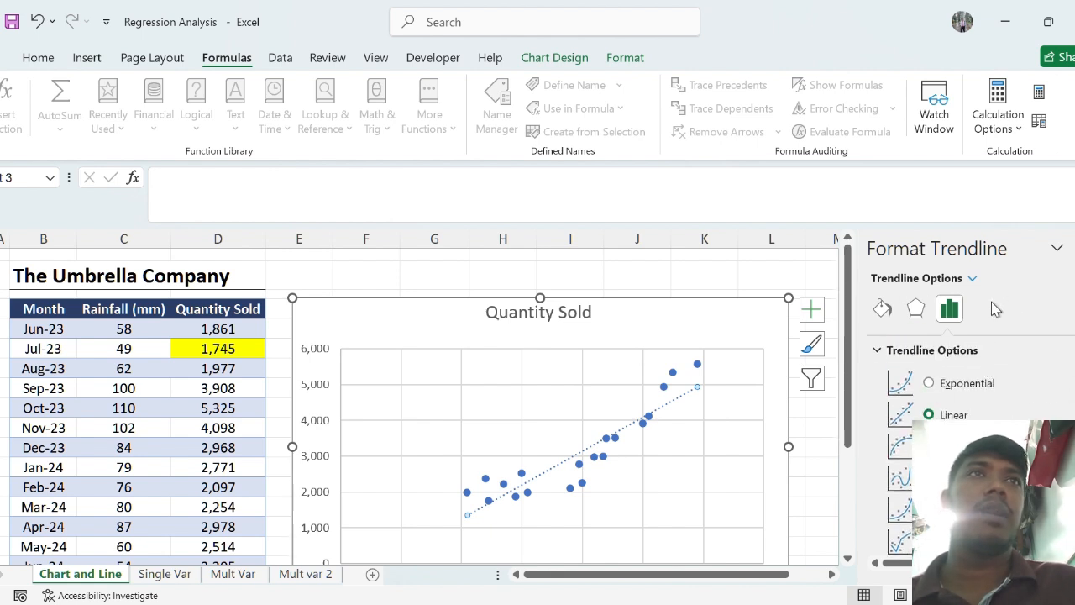
pyautogui.scroll(-2, 956, 417)
pyautogui.scroll(-3, 956, 418)
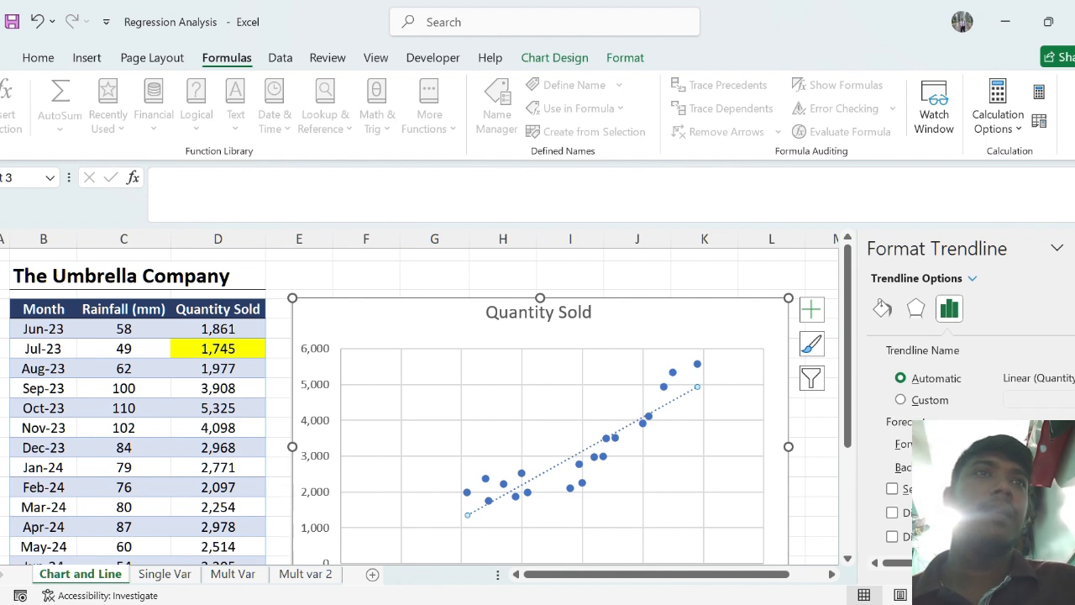
pyautogui.click(895, 513)
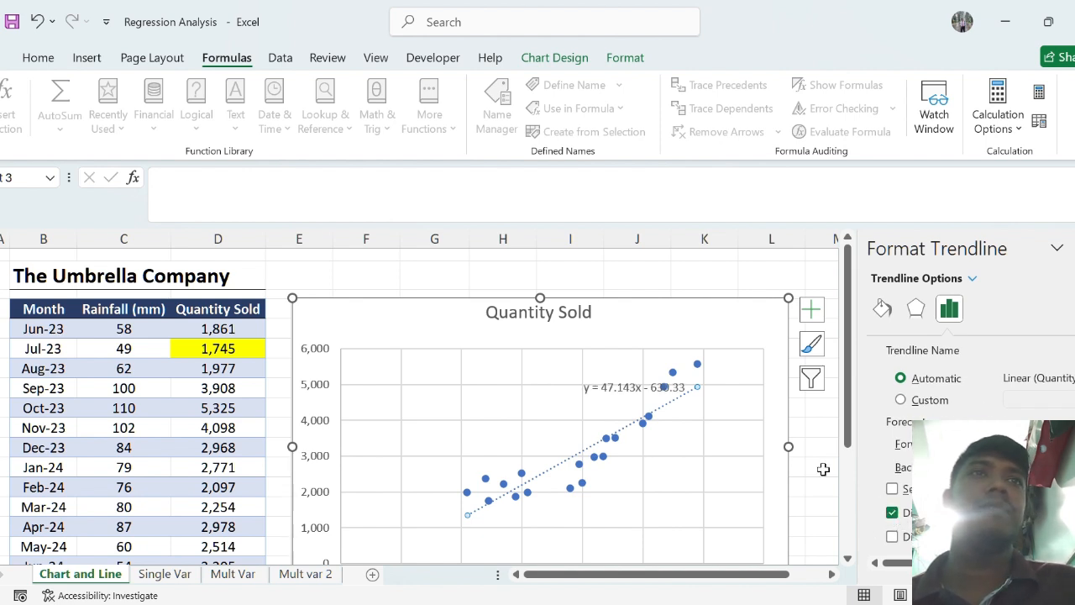
# - Move the trendline equation just below the chart title and format it bold at font size 10
pyautogui.click(638, 377)
pyautogui.moveTo(637, 377); pyautogui.dragTo(596, 336)
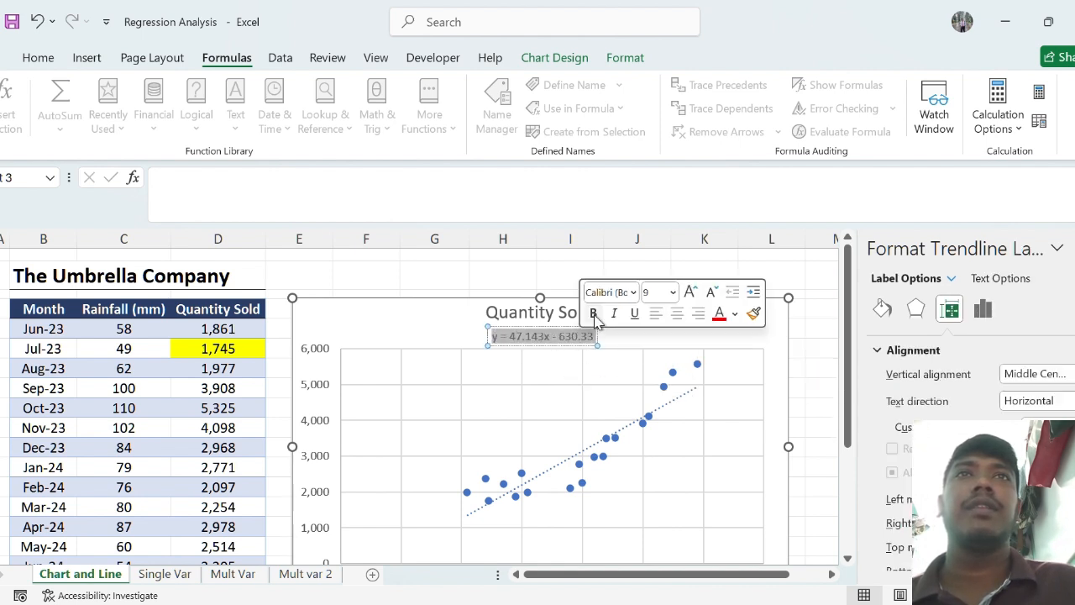
pyautogui.click(594, 313)
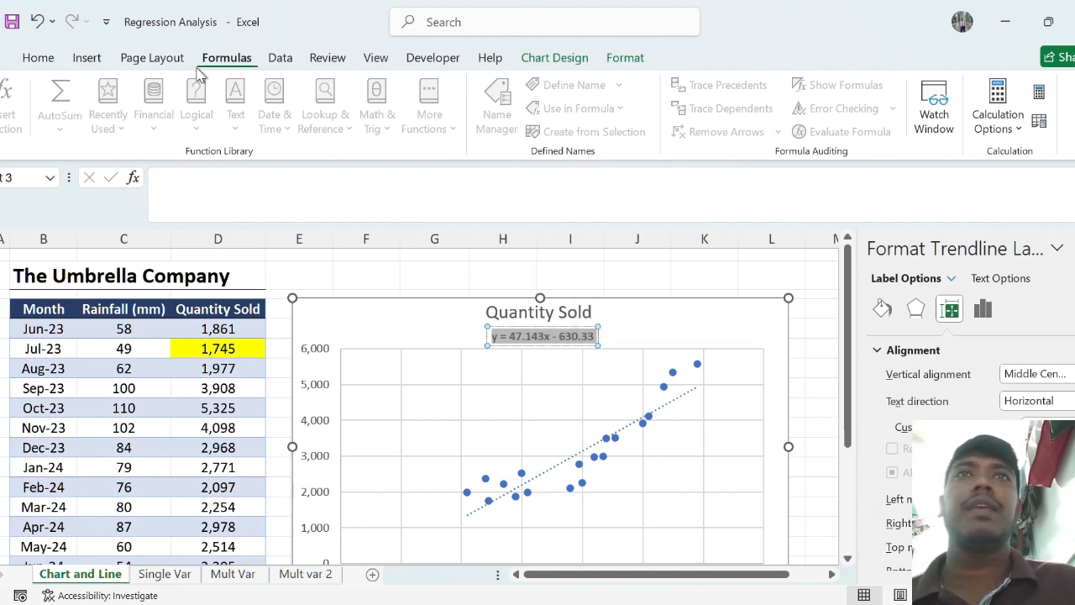
pyautogui.click(33, 62)
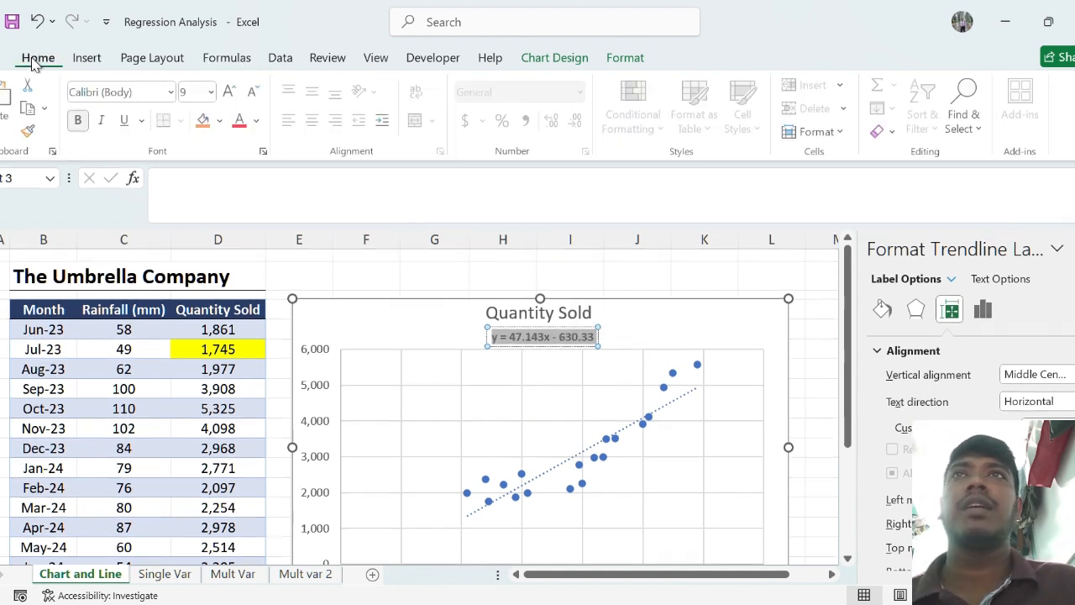
pyautogui.click(232, 92)
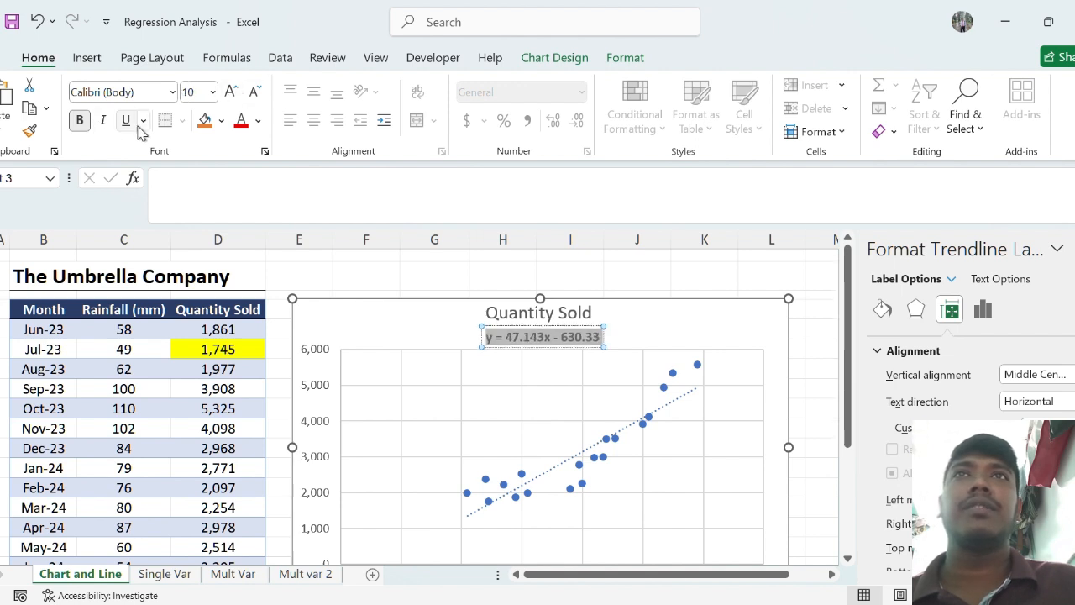
pyautogui.click(648, 327)
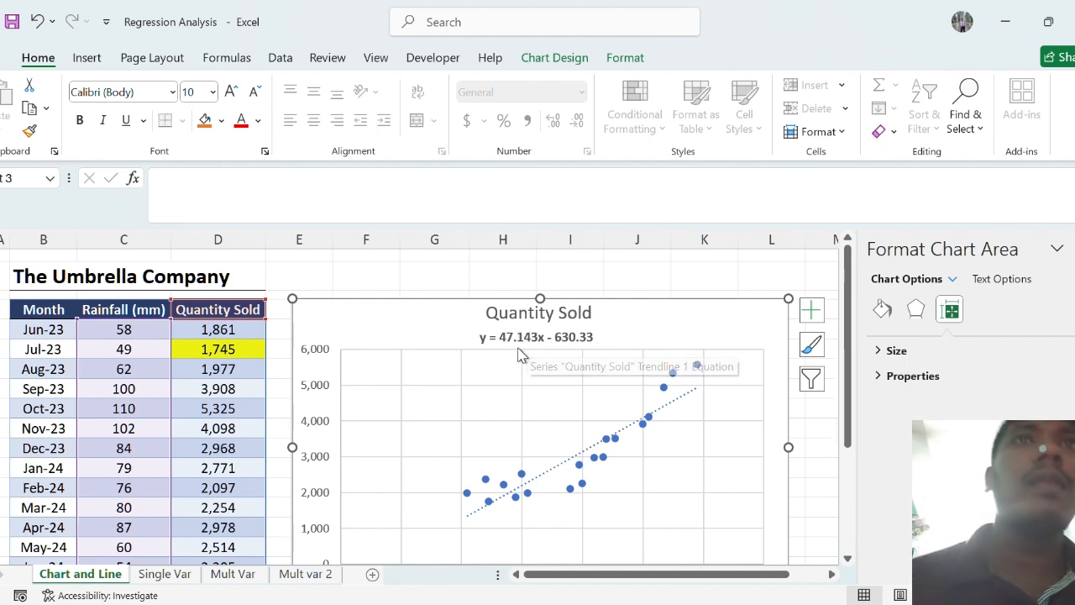
# - Move the scatter chart down to start at about row 12, leaving empty cells above it
pyautogui.scroll(-2, 561, 340)
pyautogui.scroll(2, 561, 334)
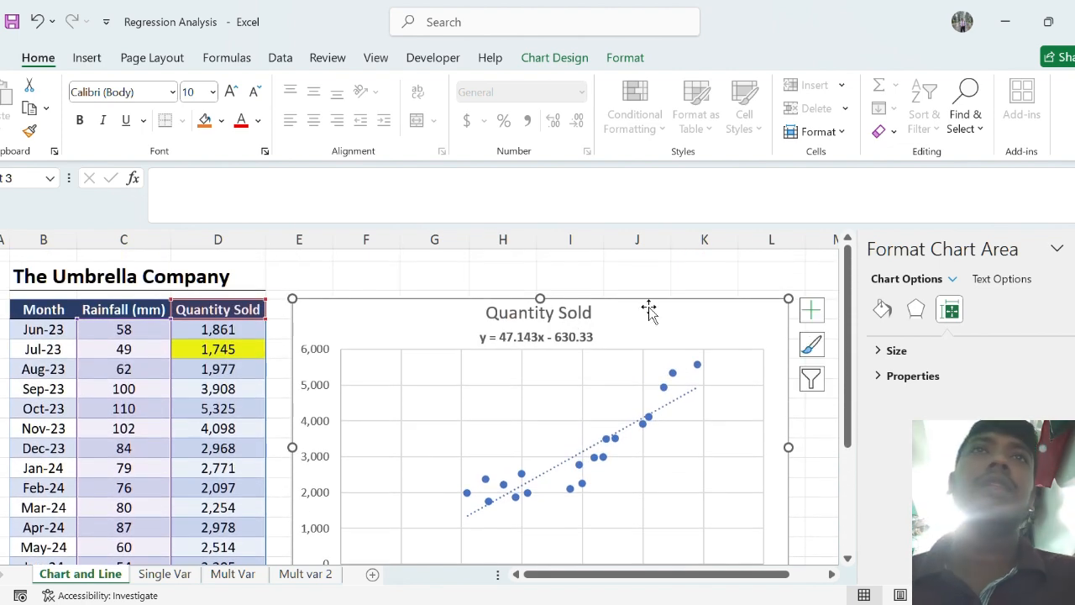
pyautogui.moveTo(640, 302); pyautogui.dragTo(656, 471)
pyautogui.scroll(-1, 442, 330)
pyautogui.scroll(1, 435, 330)
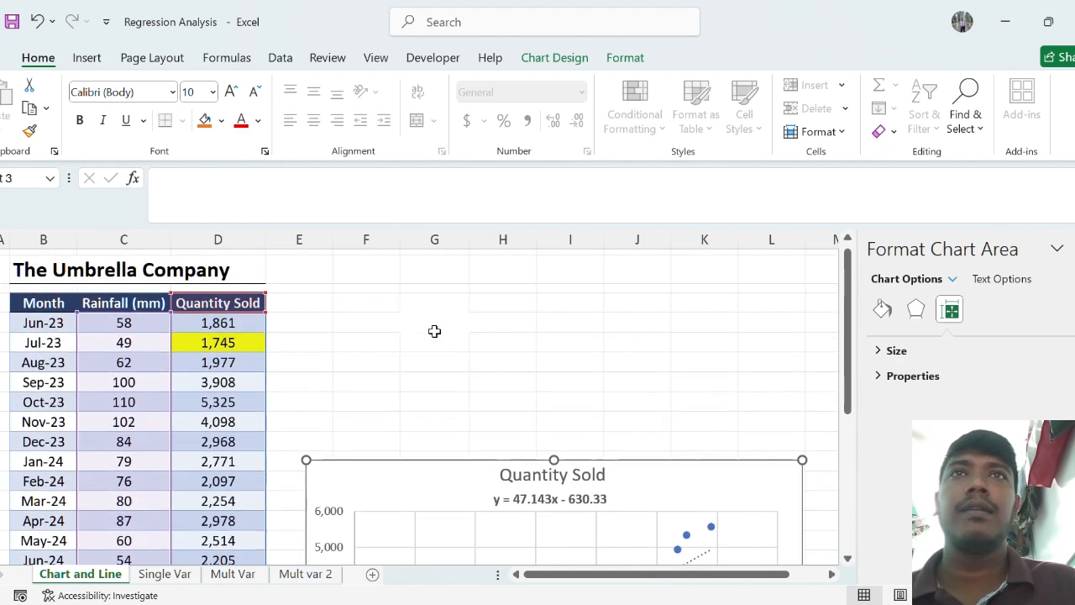
# - Label cells F7 and F8 as X and Y, and enter 50 as the X value in G7
pyautogui.scroll(-1, 439, 334)
pyautogui.click(387, 328)
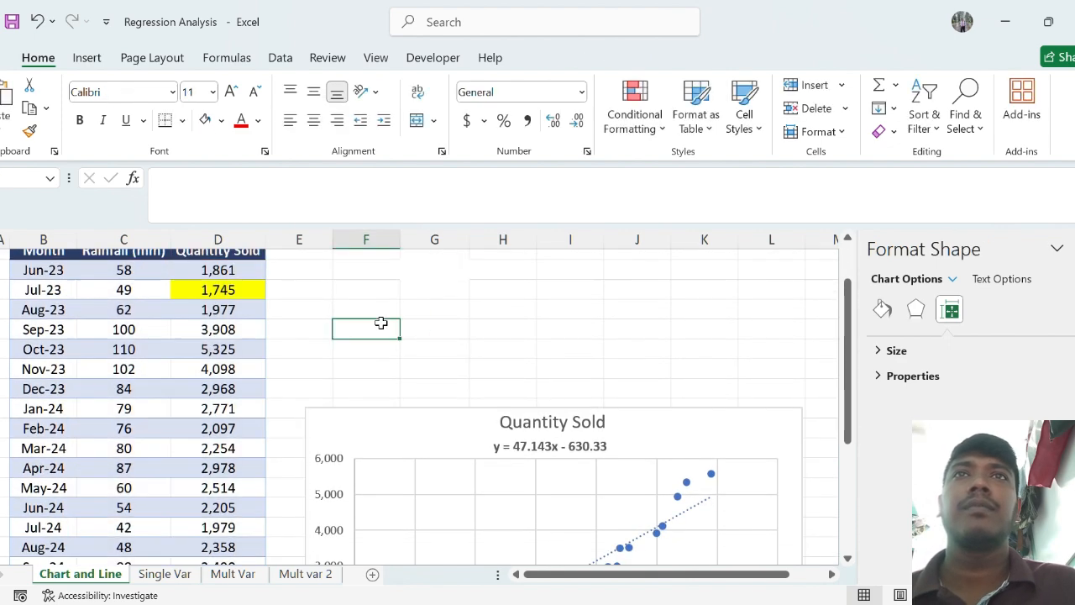
pyautogui.click(381, 312)
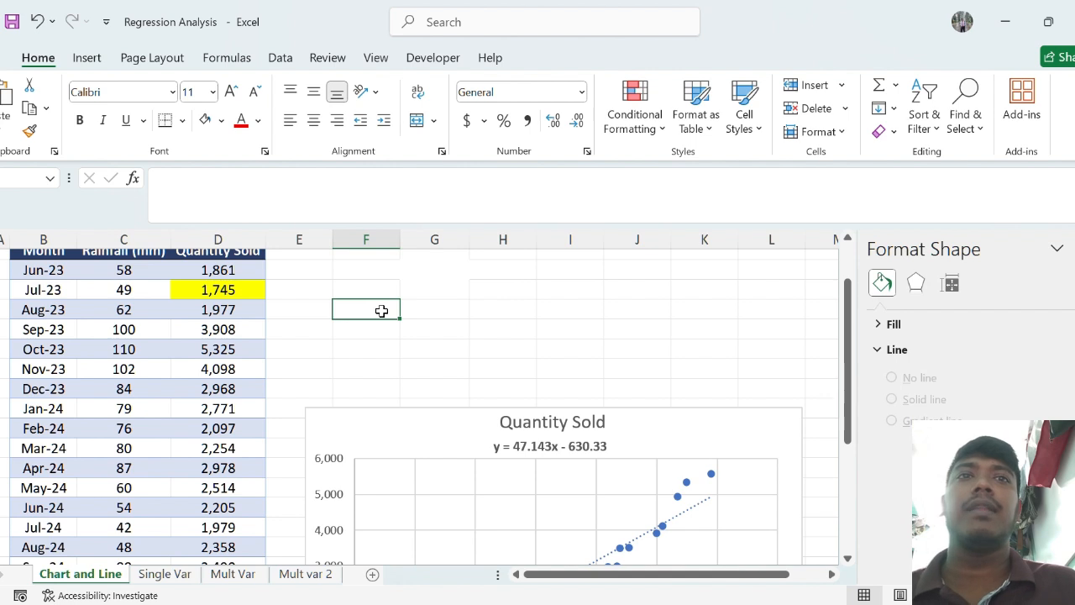
pyautogui.write('X')
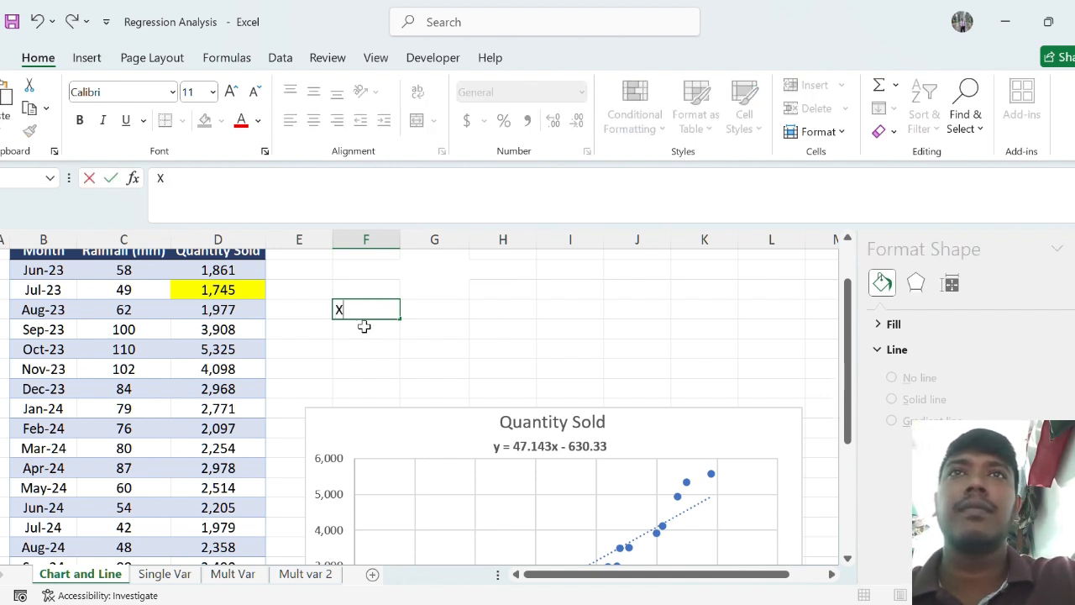
pyautogui.press('Return')
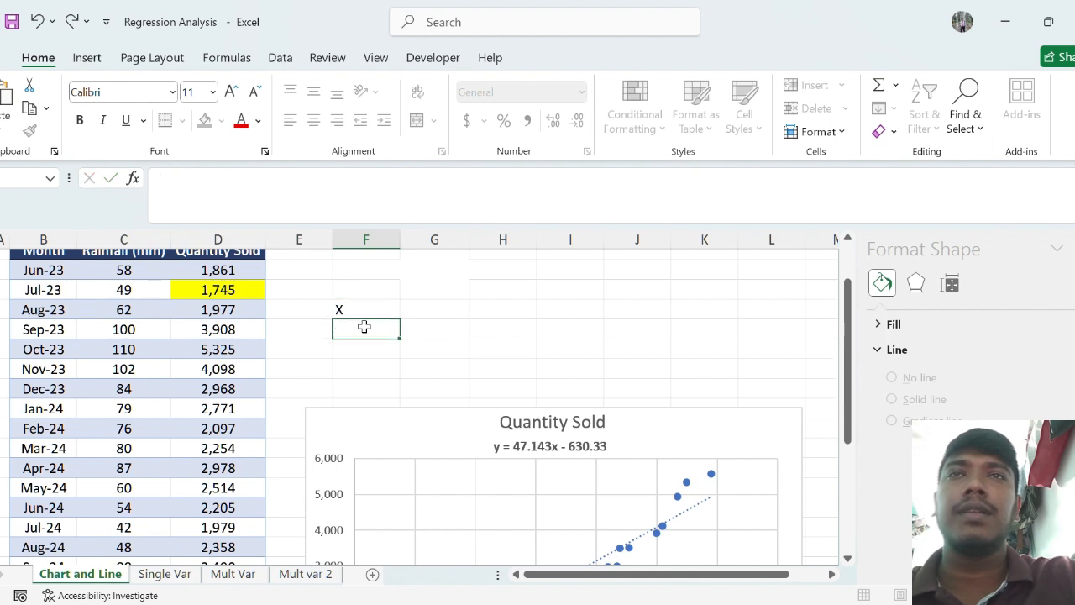
pyautogui.write('Y')
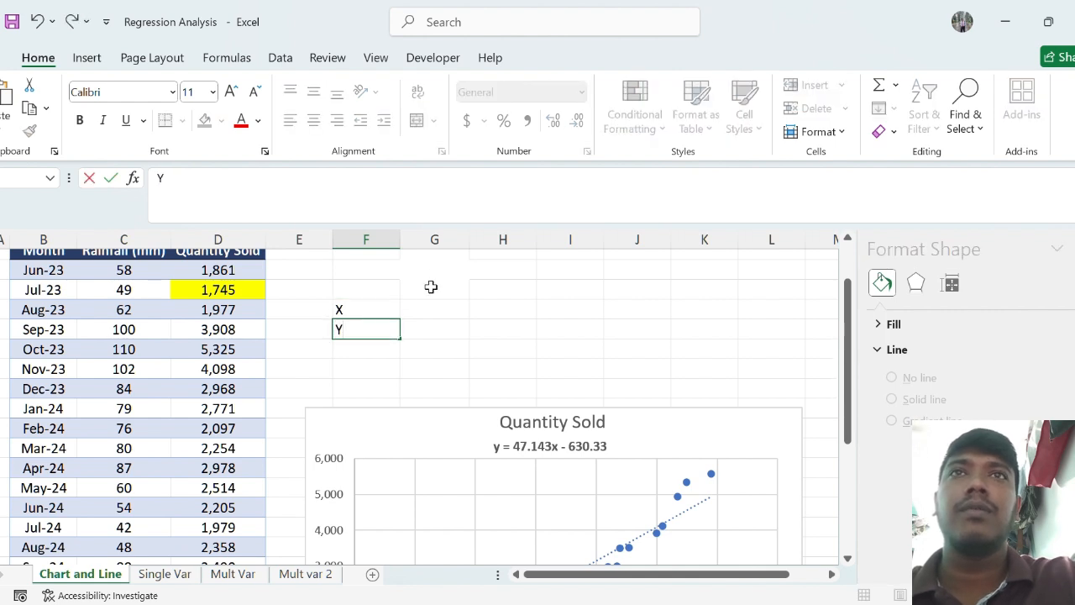
pyautogui.click(425, 313)
pyautogui.write('50')
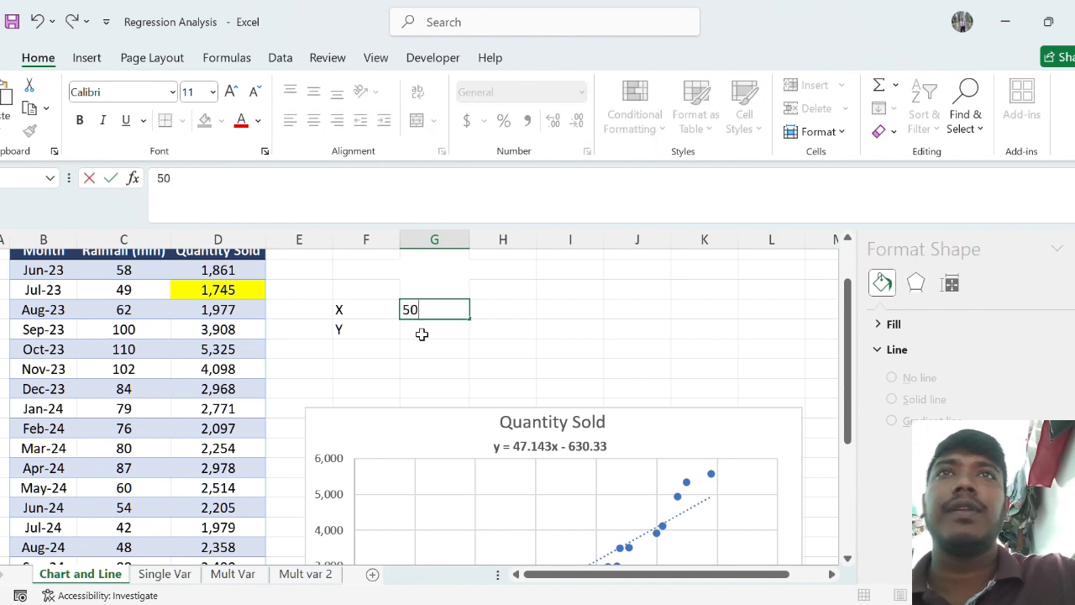
# - Enter the trendline equation in G8 beside Y as =47.143*G7-630.33, referencing the X value cell
pyautogui.click(421, 333)
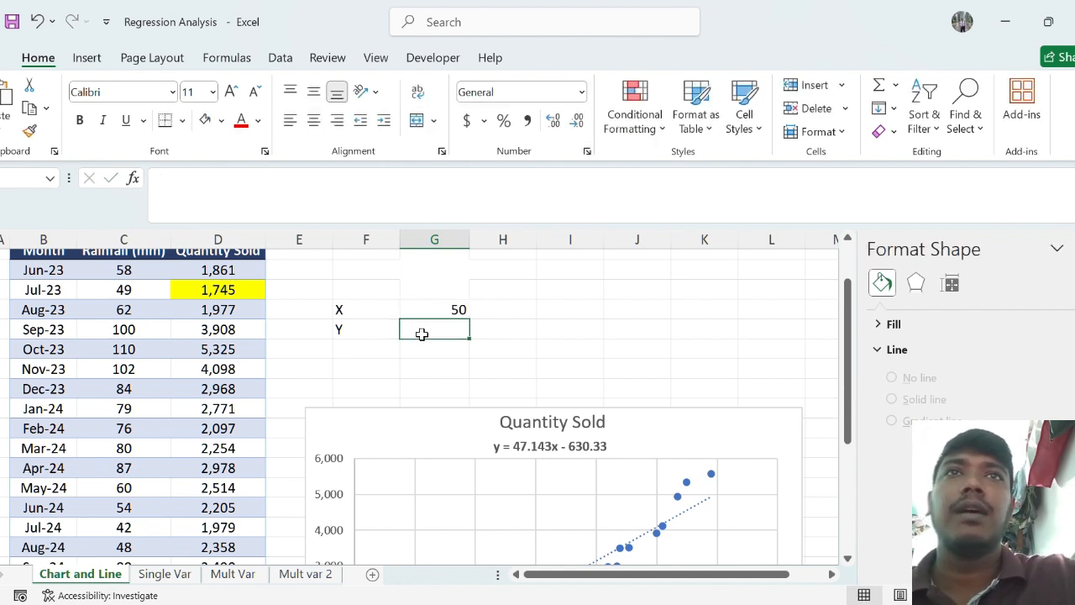
pyautogui.write('=47.143')
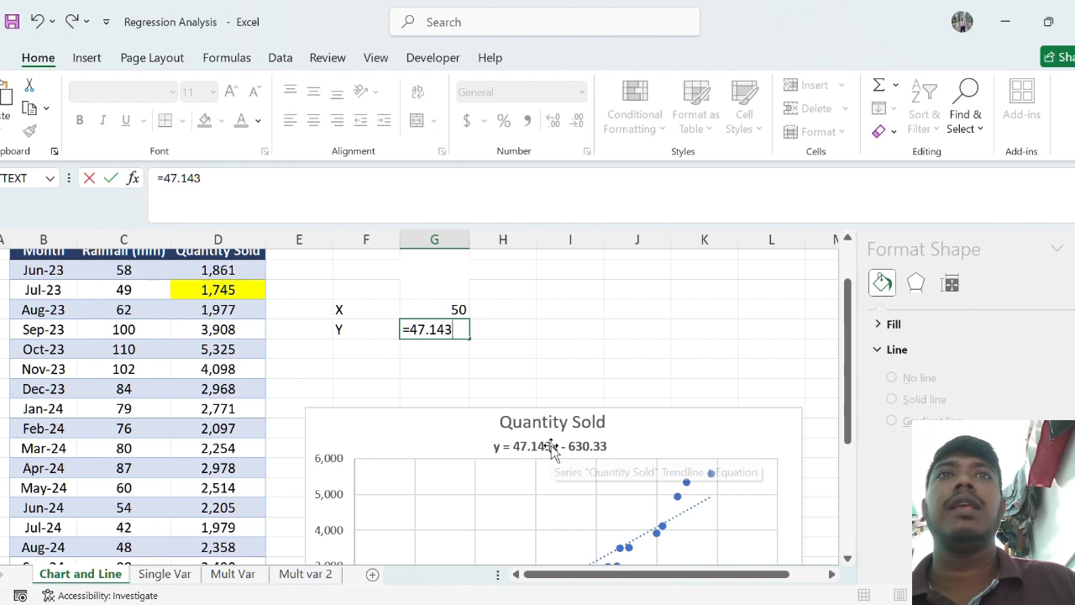
pyautogui.click(441, 310)
pyautogui.click(444, 327)
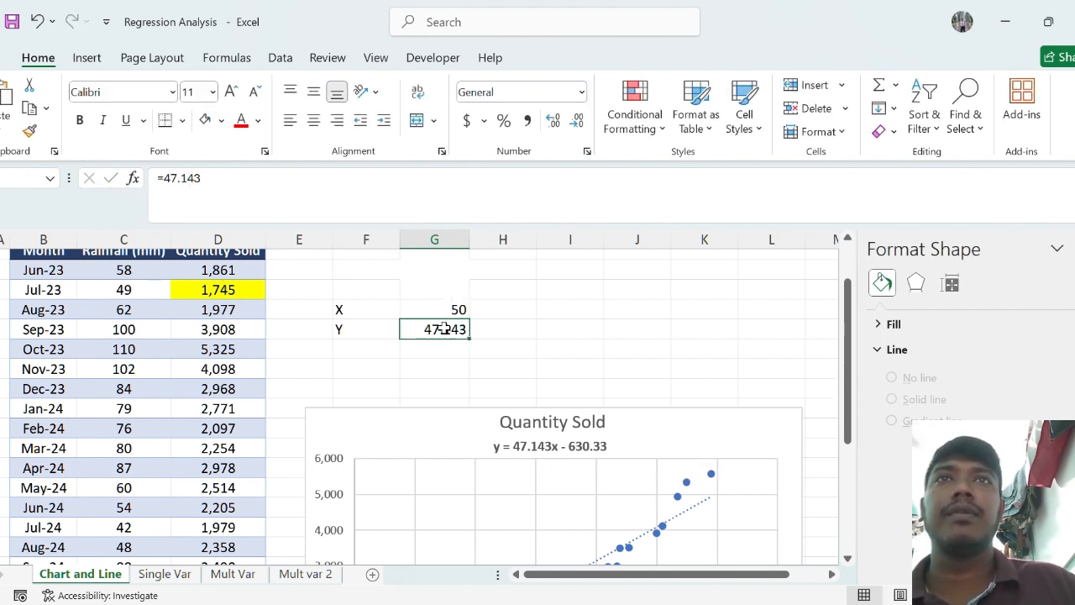
pyautogui.click(257, 184)
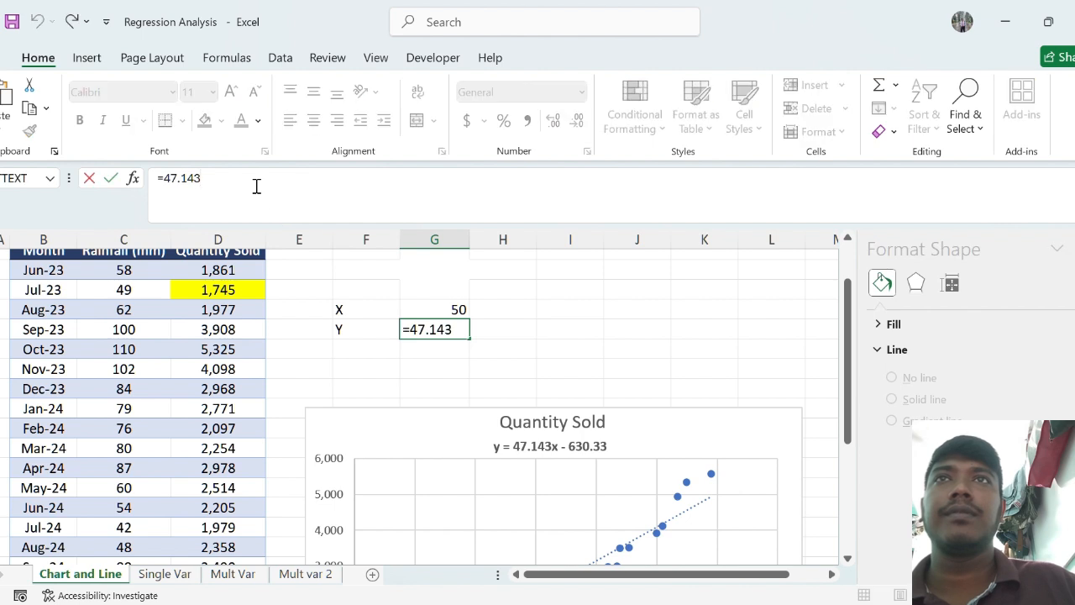
pyautogui.write('*')
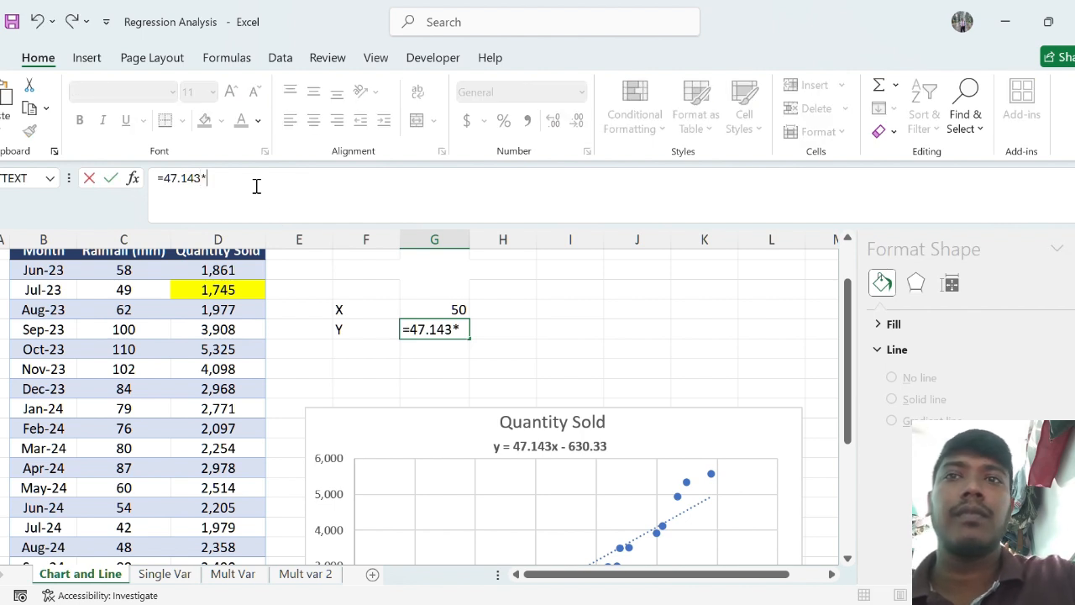
pyautogui.click(409, 306)
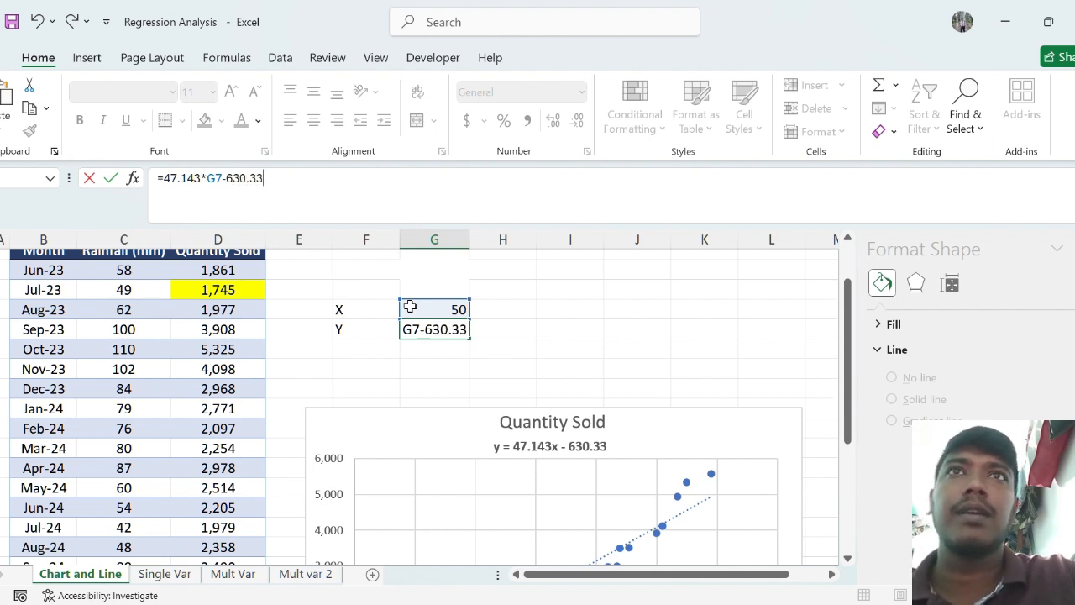
# - Enclose the multiplication in the Y formula in parentheses, giving =(47.143*G7)-630.33
pyautogui.click(225, 178)
pyautogui.write(')')
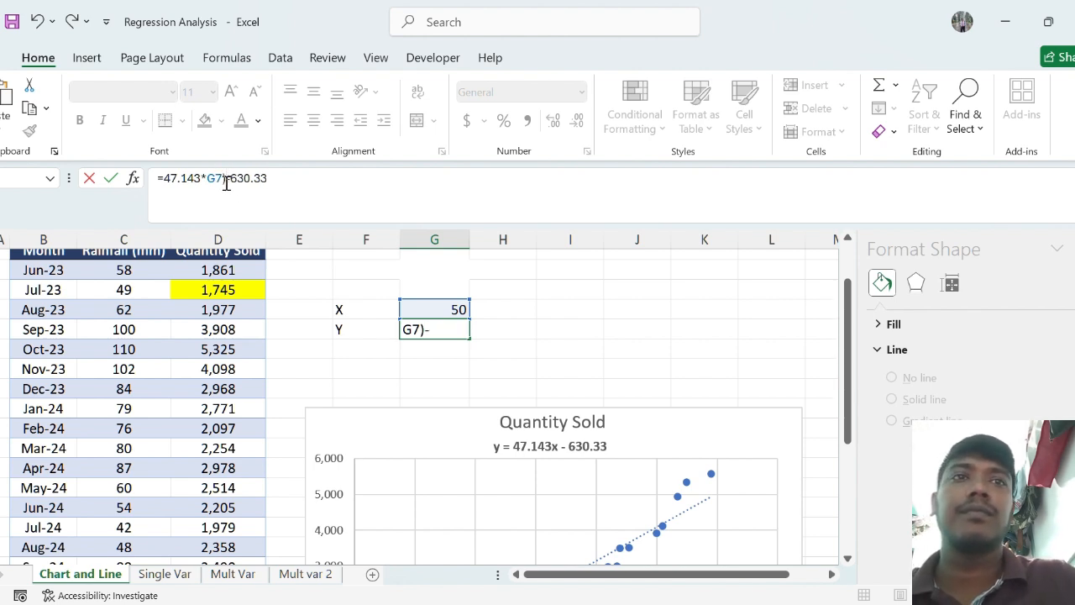
pyautogui.click(165, 178)
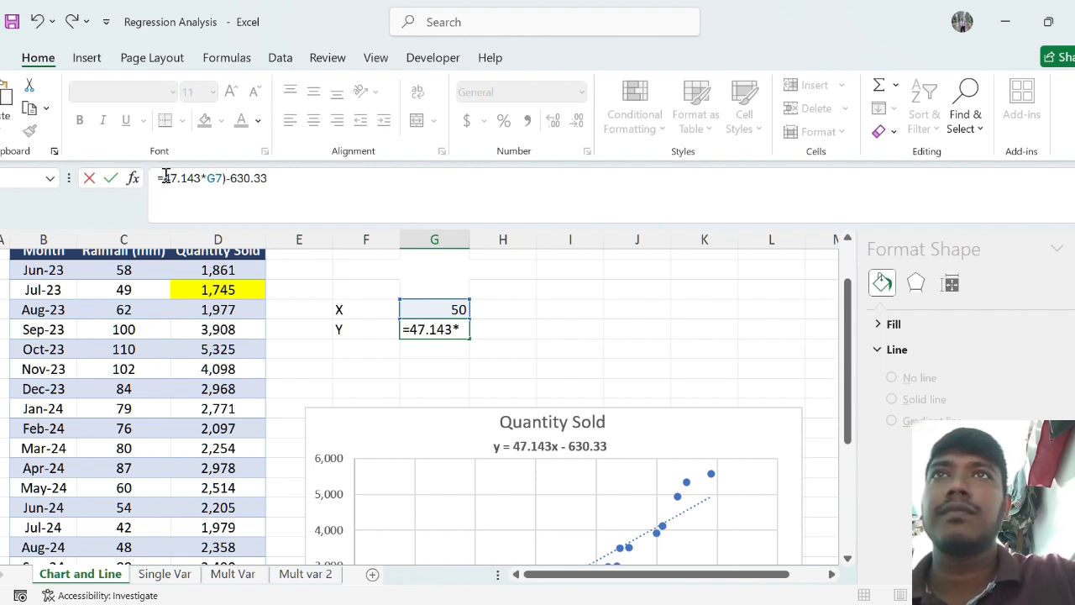
pyautogui.write('(')
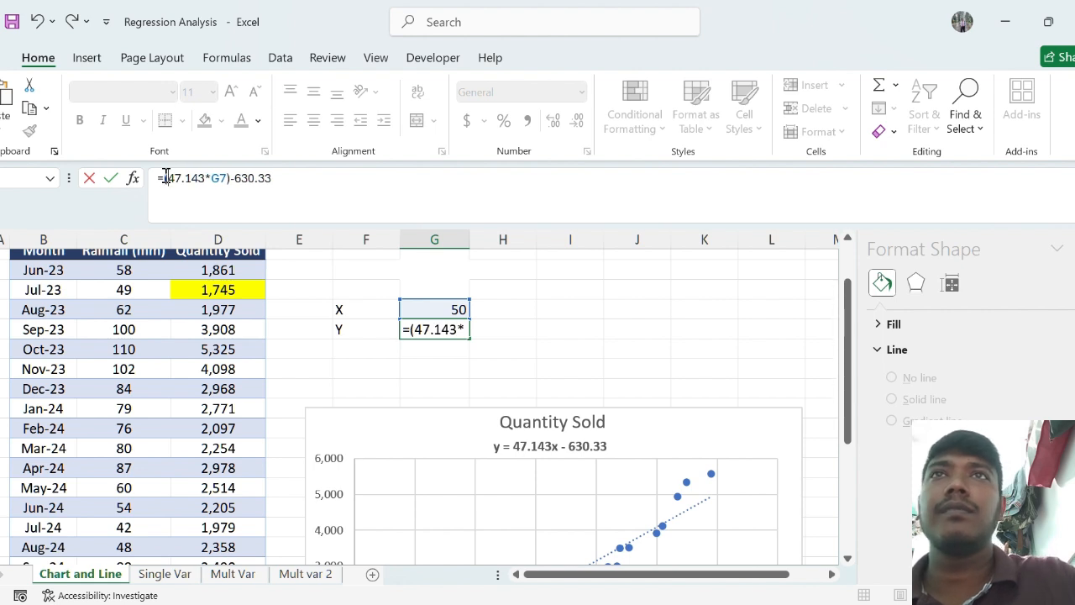
pyautogui.press('Return')
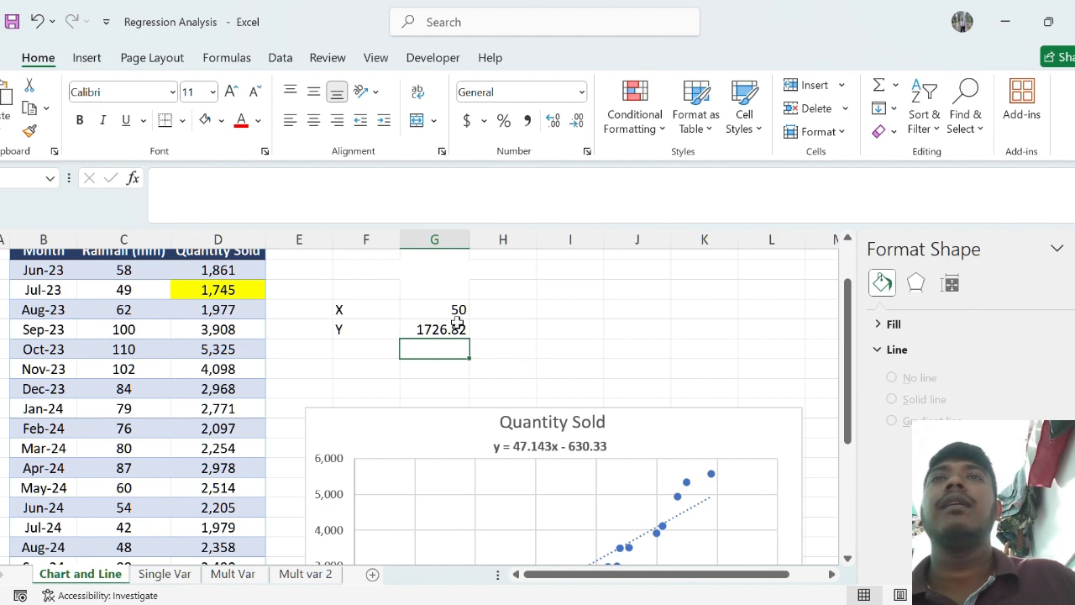
# - Set the X value in G7 to 60 and compare the predicted Y with the data table and chart
pyautogui.click(430, 328)
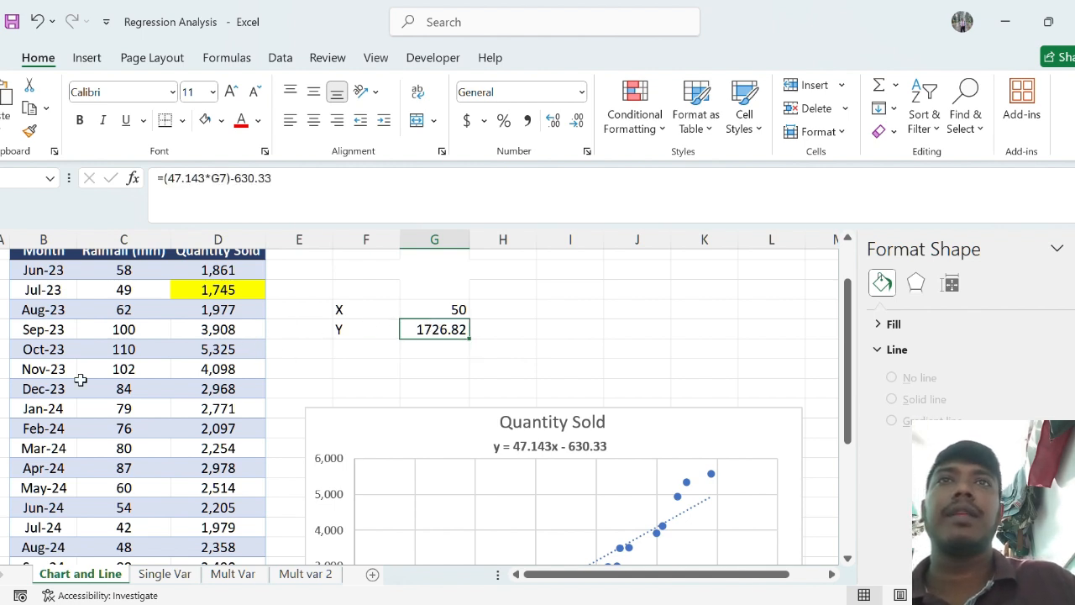
pyautogui.scroll(-1, 138, 386)
pyautogui.scroll(2, 210, 388)
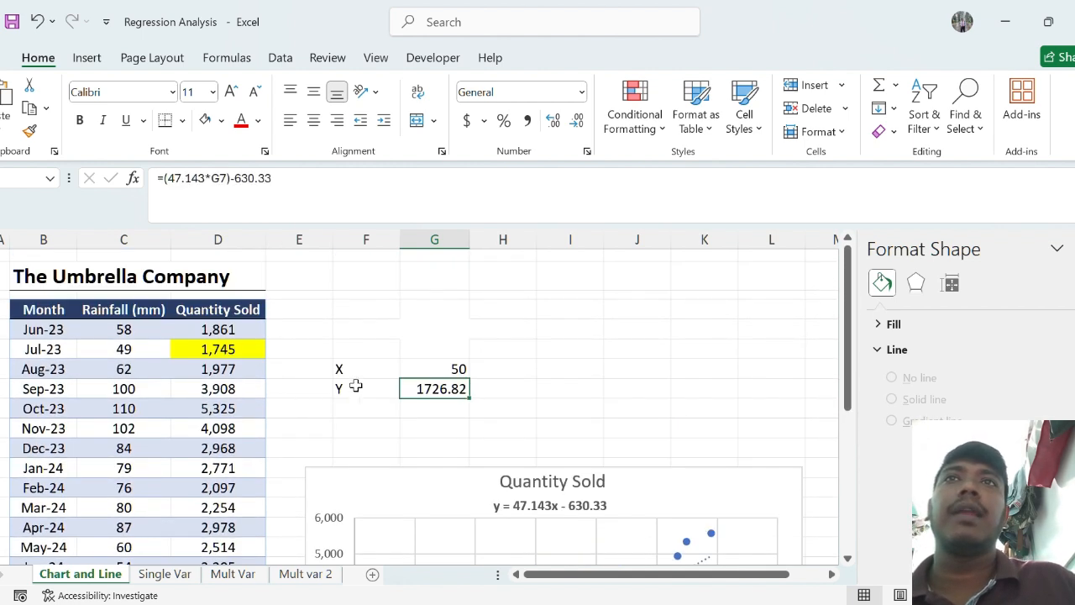
pyautogui.click(428, 369)
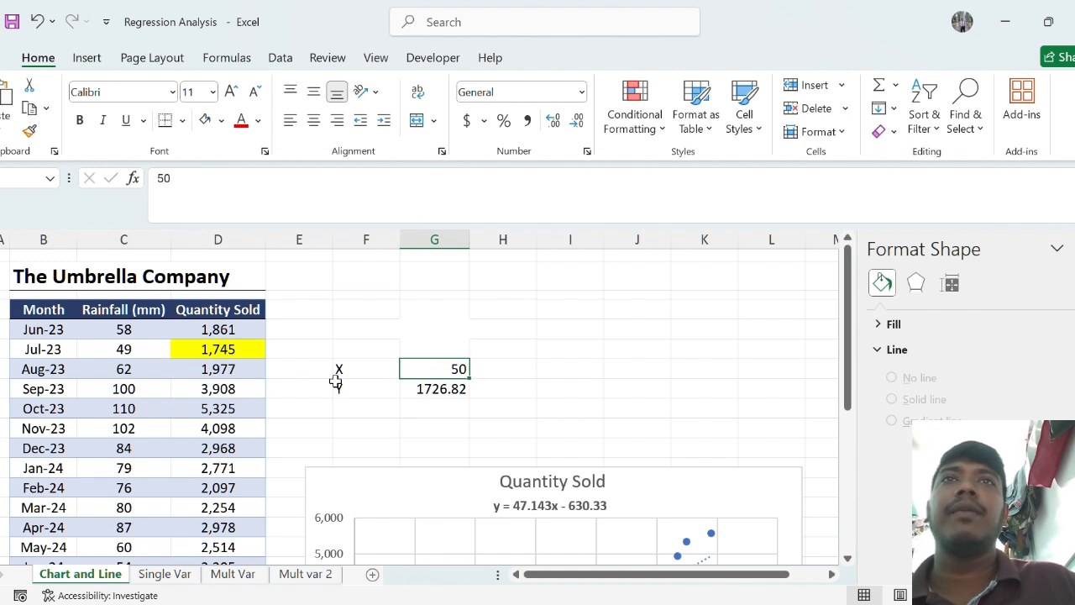
pyautogui.write('6')
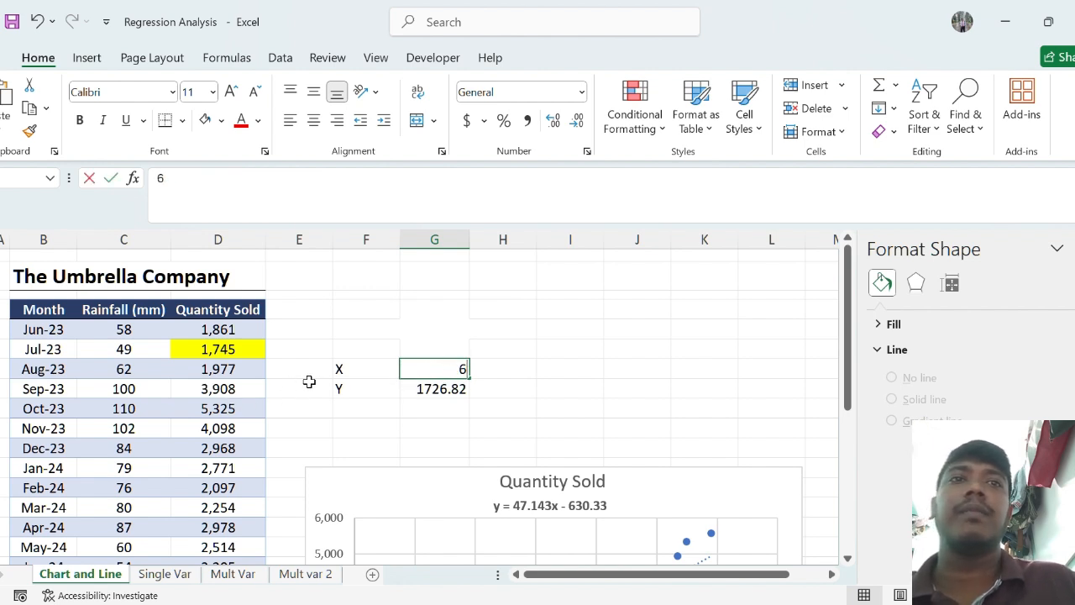
pyautogui.press('Return')
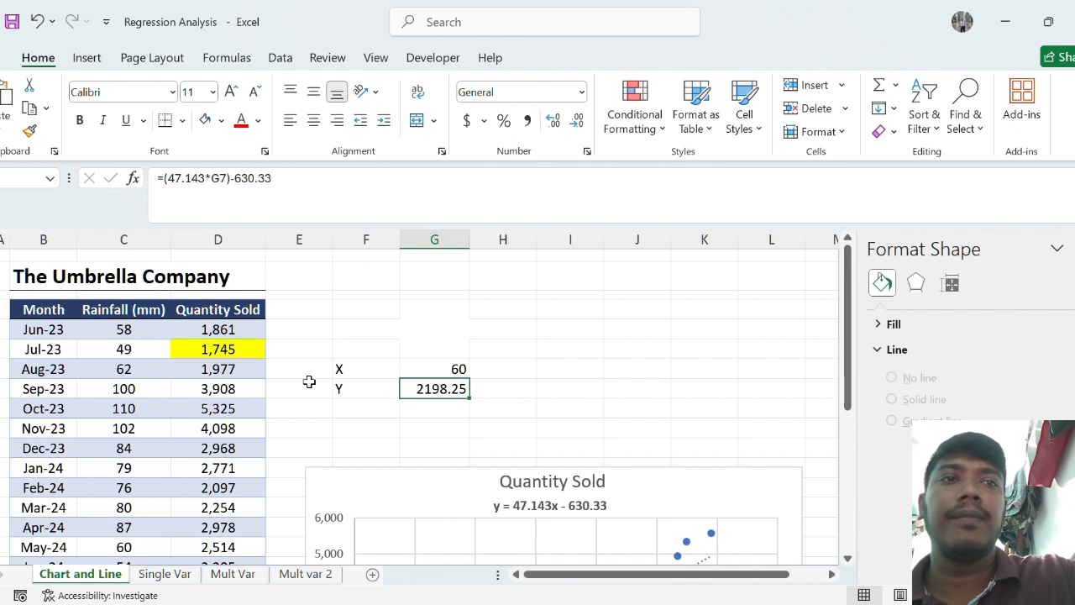
pyautogui.scroll(-1, 361, 353)
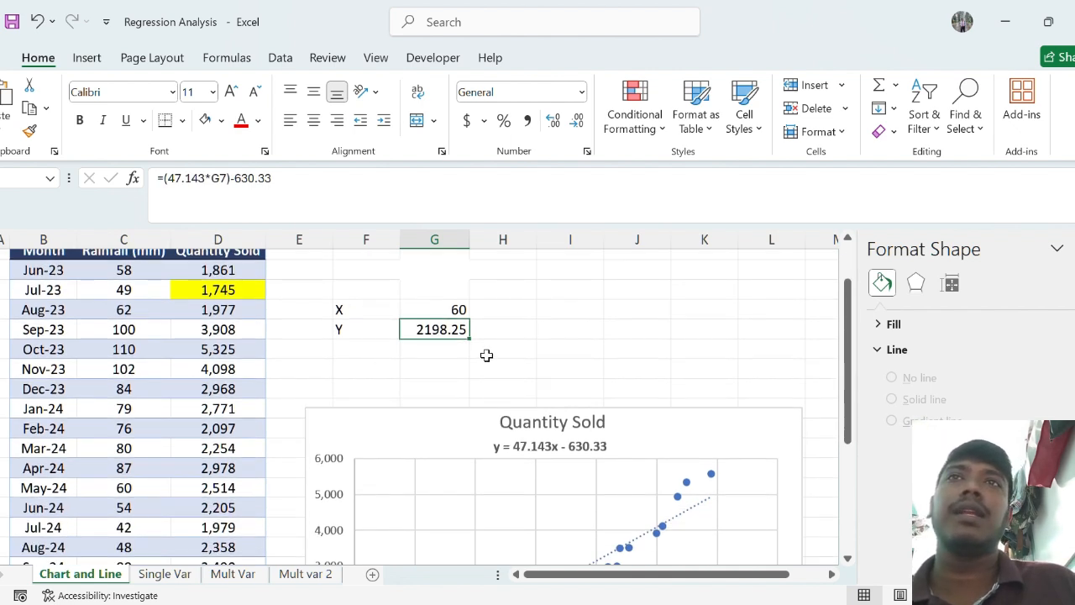
pyautogui.scroll(1, 458, 324)
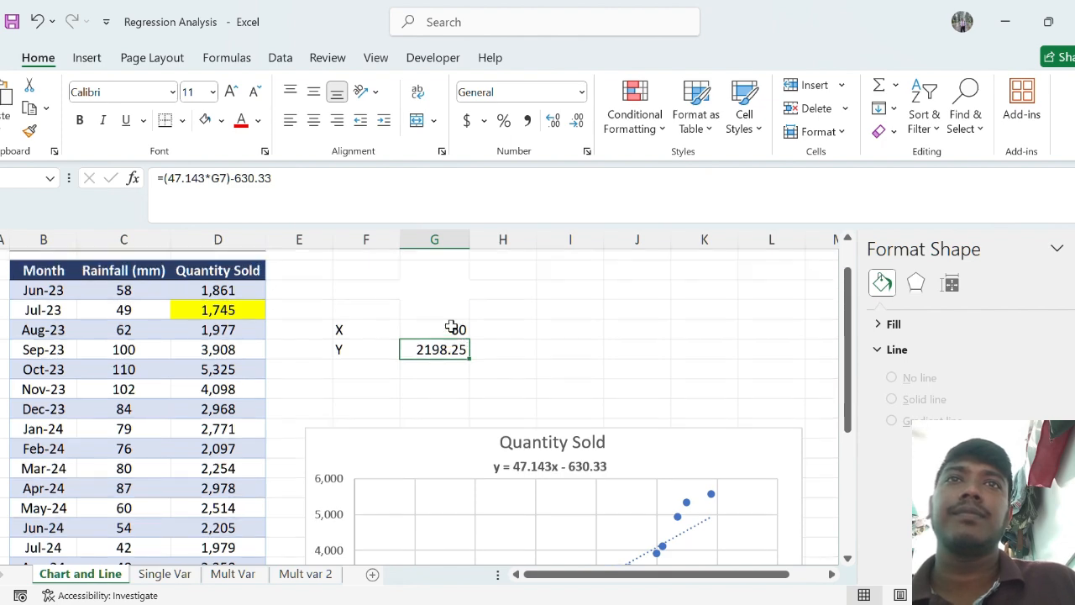
# - Set the X value in G7 back to 50 and review the Y prediction
pyautogui.click(450, 368)
pyautogui.write('50')
pyautogui.press('Return')
pyautogui.scroll(-1, 450, 368)
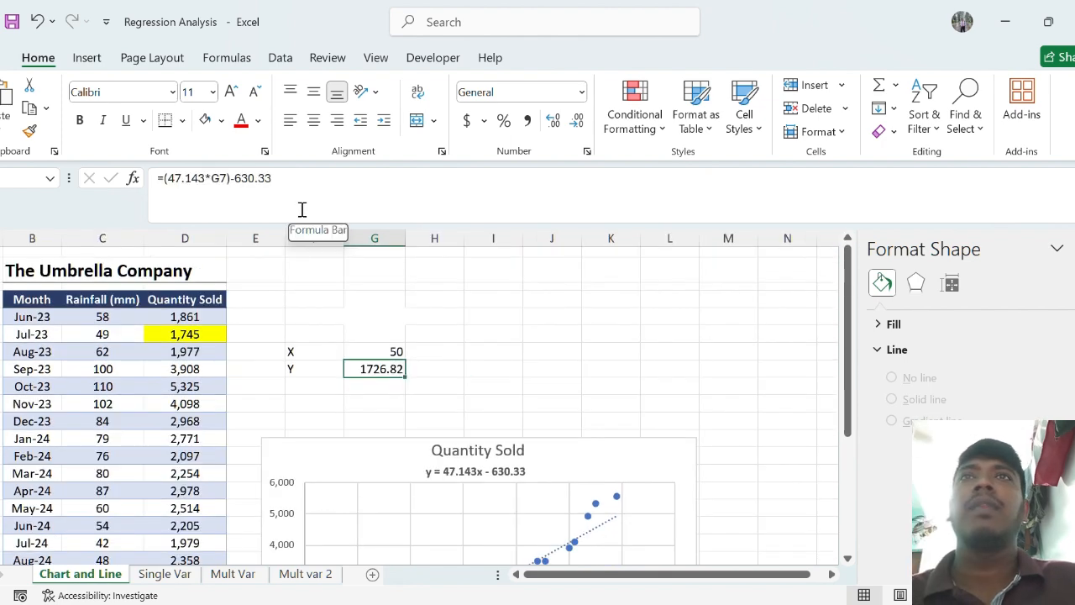
# - Switch to the Single Var sheet, look over its rainfall and sales table, and close the Format Shape pane
pyautogui.click(164, 574)
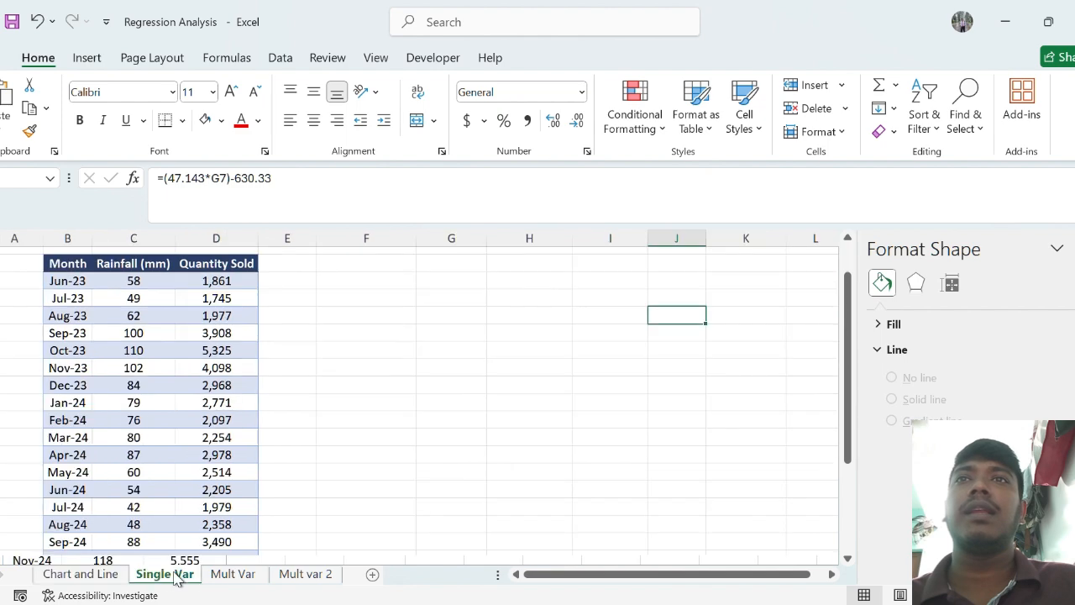
pyautogui.scroll(1, 57, 360)
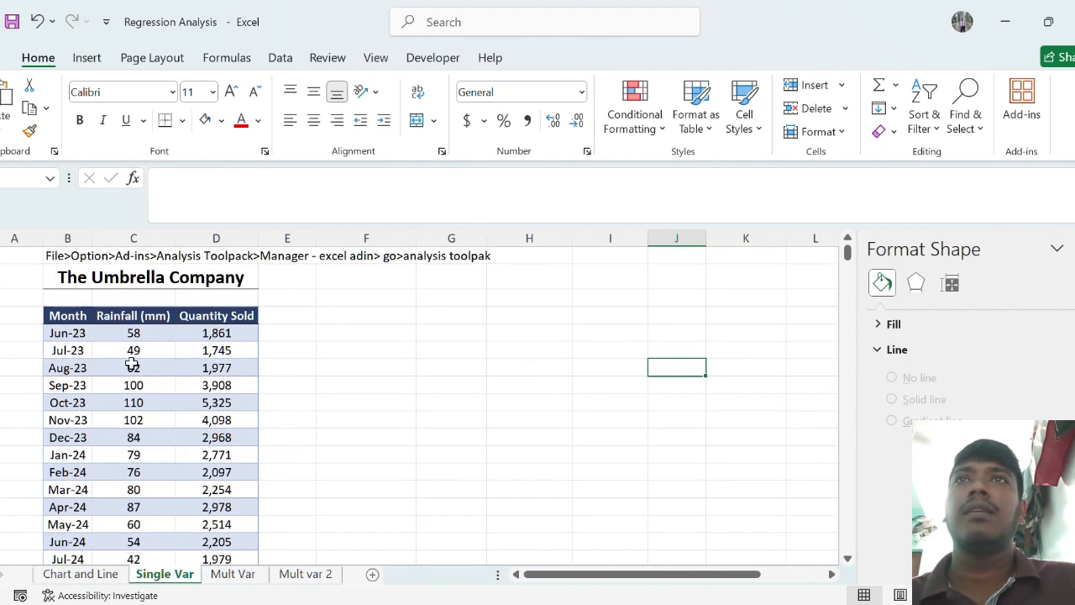
pyautogui.scroll(-1, 197, 347)
pyautogui.scroll(-3, 199, 350)
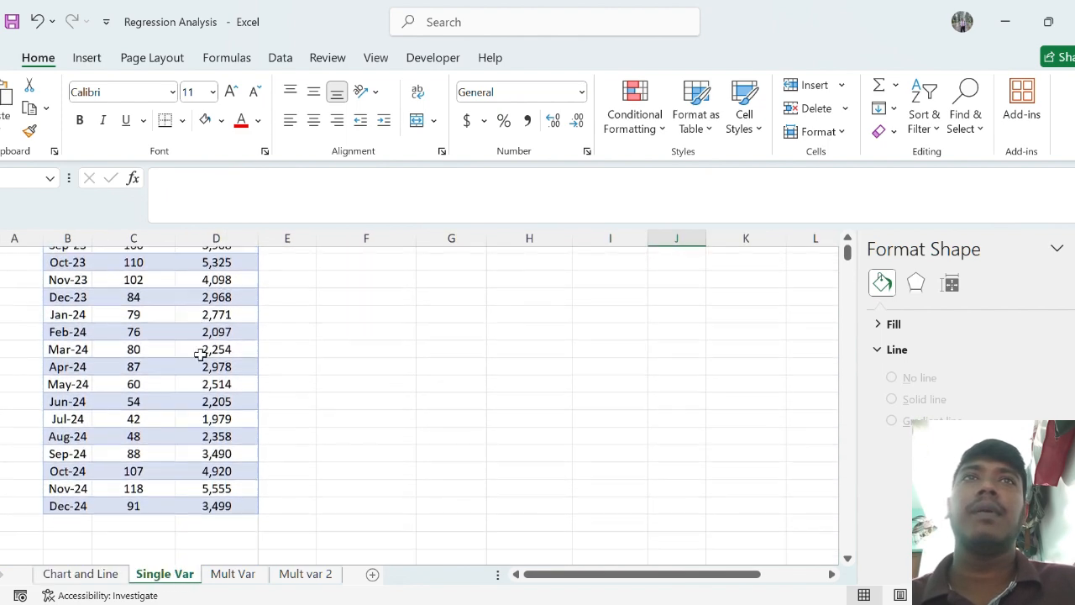
pyautogui.scroll(4, 306, 370)
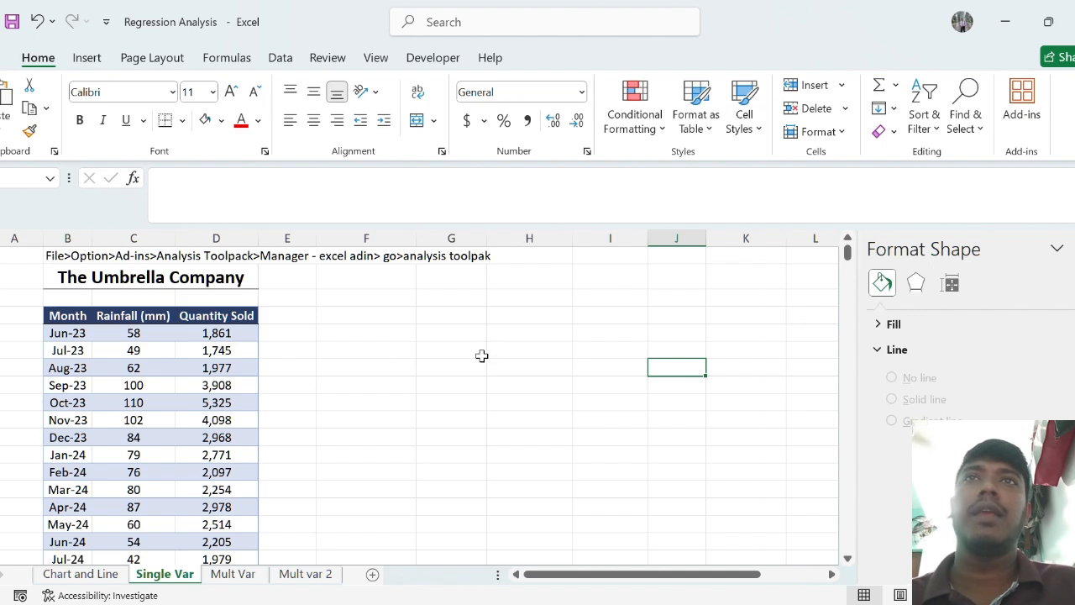
pyautogui.scroll(-3, 474, 360)
pyautogui.scroll(3, 466, 364)
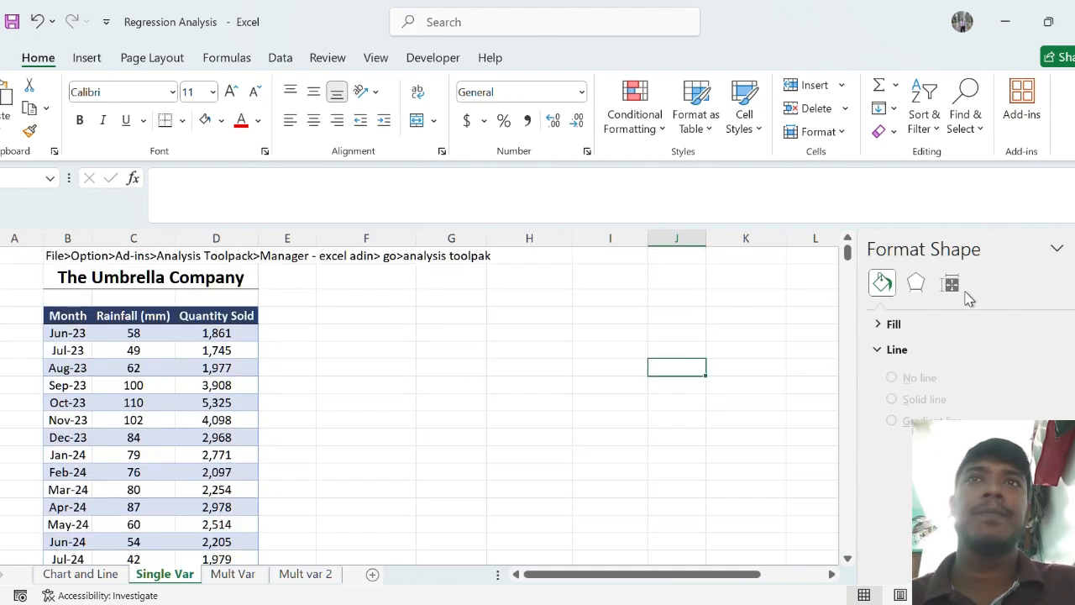
pyautogui.click(1074, 249)
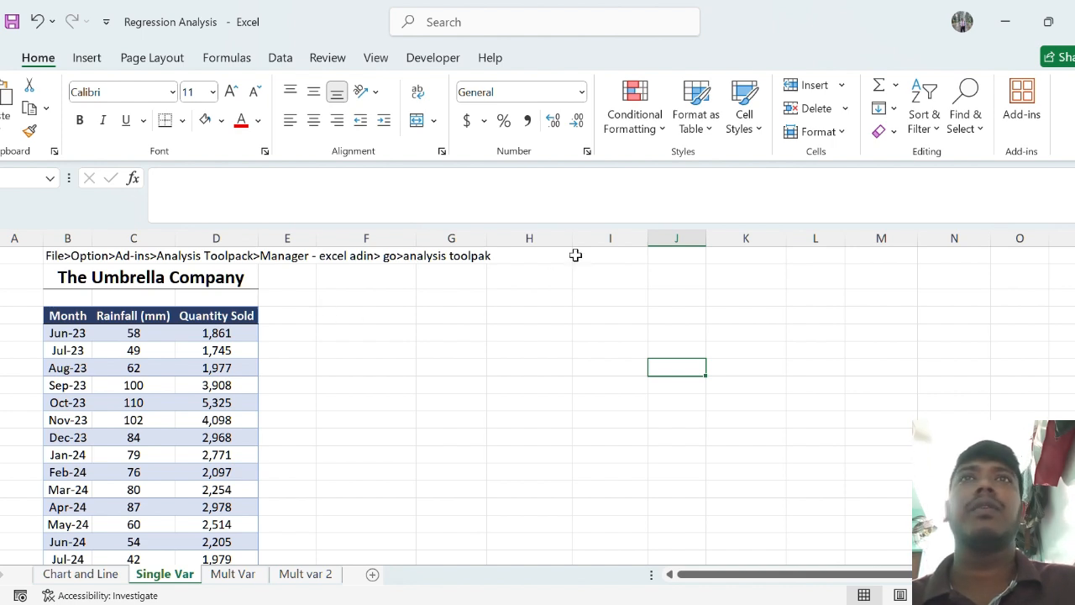
# - Open the Regression tool from the Data Analysis tools
pyautogui.click(282, 59)
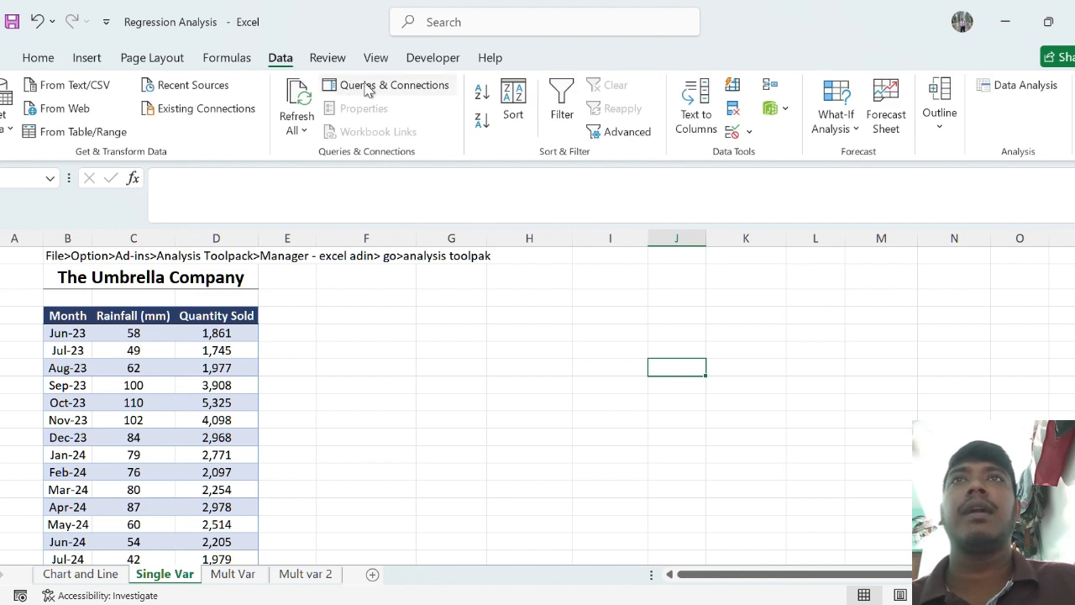
pyautogui.click(1020, 95)
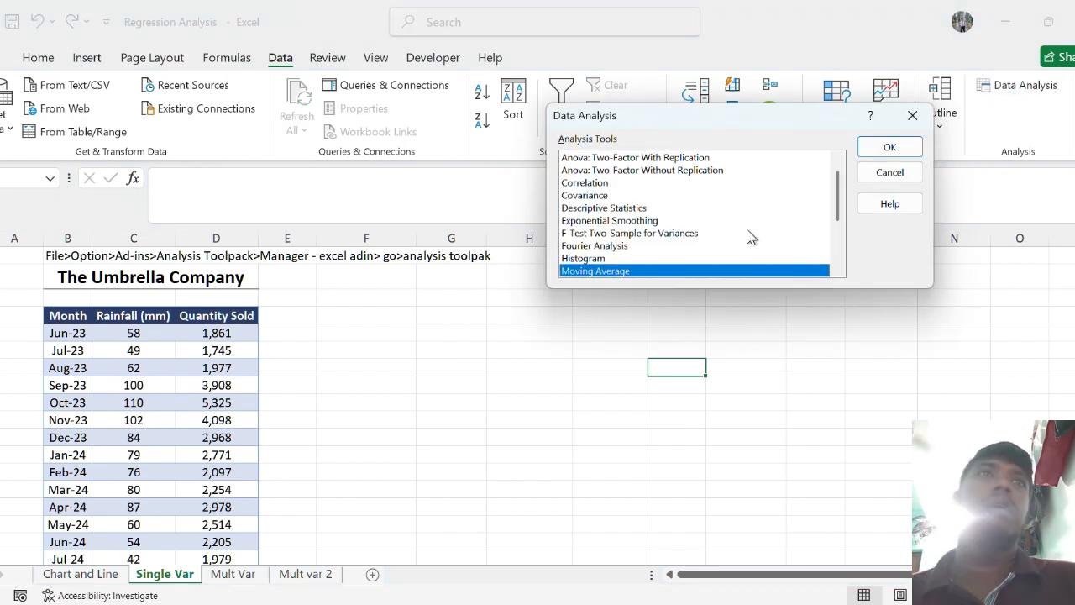
pyautogui.scroll(-2, 747, 235)
pyautogui.scroll(2, 702, 216)
pyautogui.scroll(-1, 702, 216)
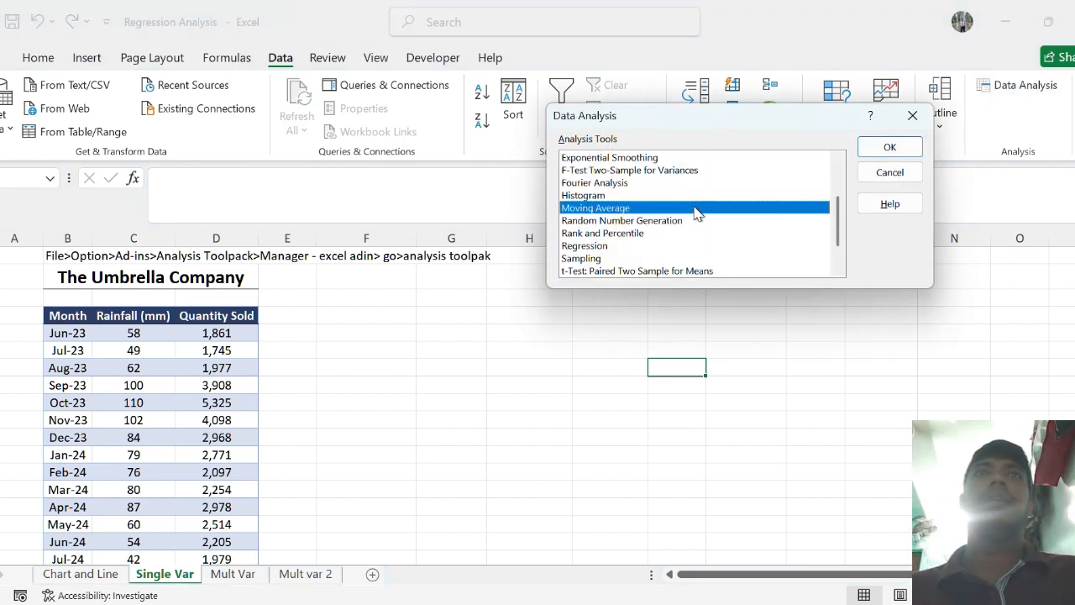
pyautogui.click(585, 245)
pyautogui.click(889, 150)
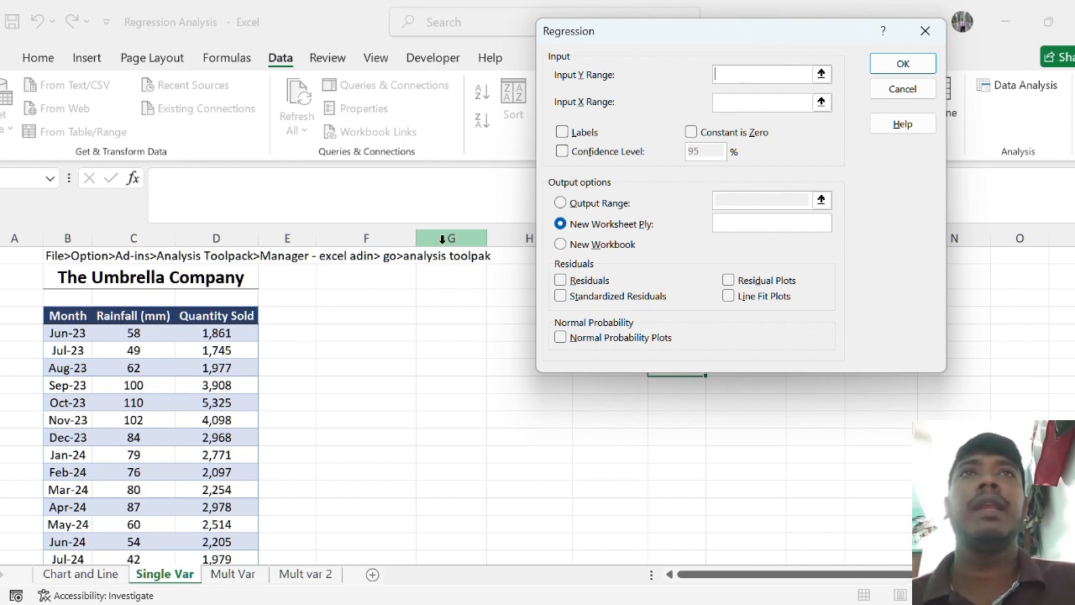
# - Set the regression's Y range to $D$5:$D$23 and X range to $C$5:$C$23, with the Labels option enabled
pyautogui.click(221, 333)
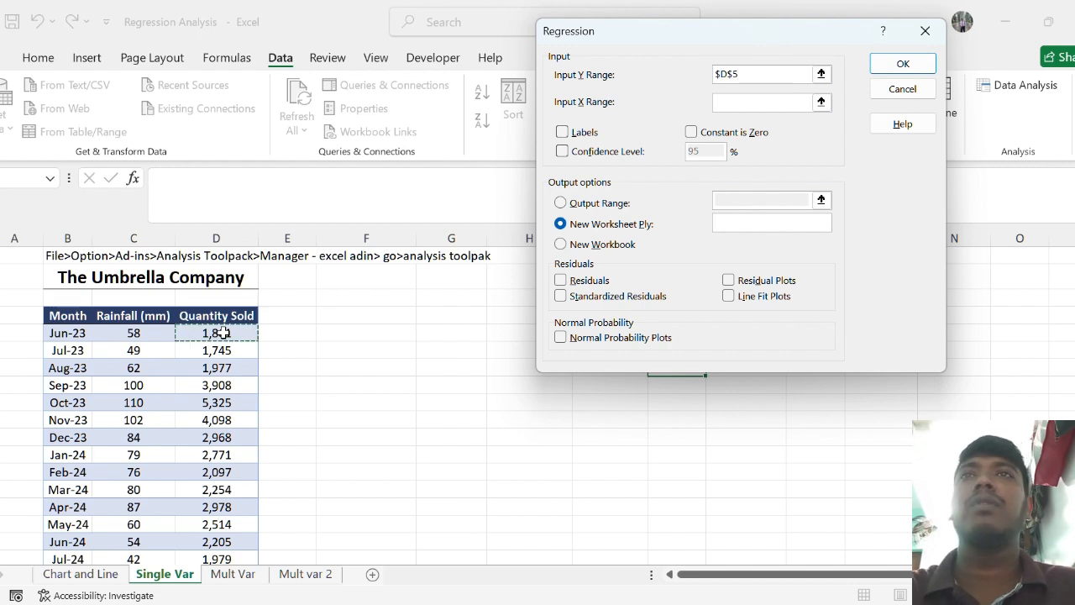
pyautogui.hotkey('ctrl', 'shift', 'Down')
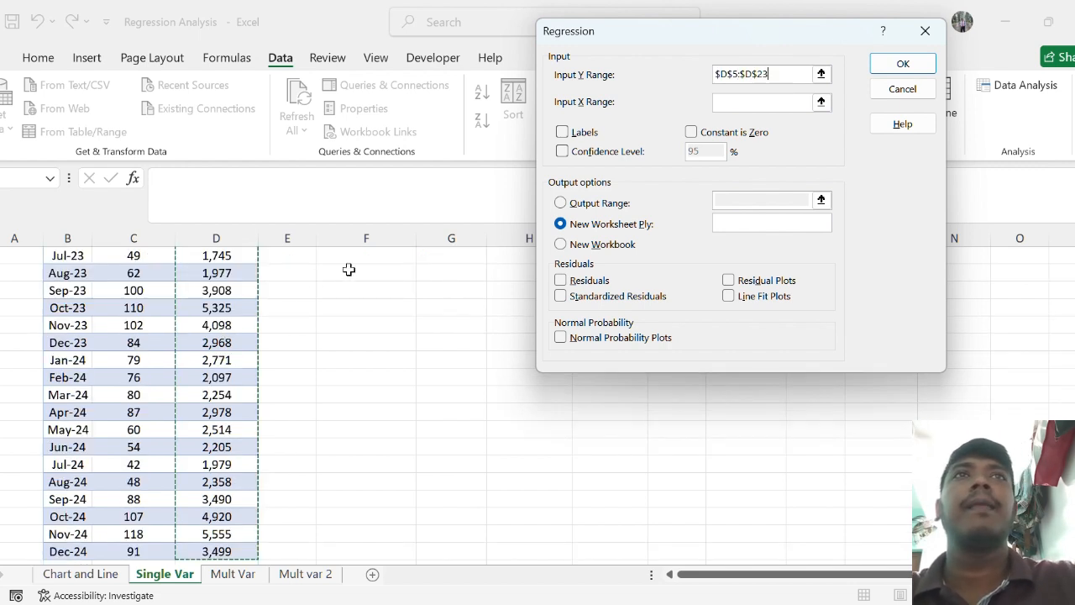
pyautogui.click(784, 99)
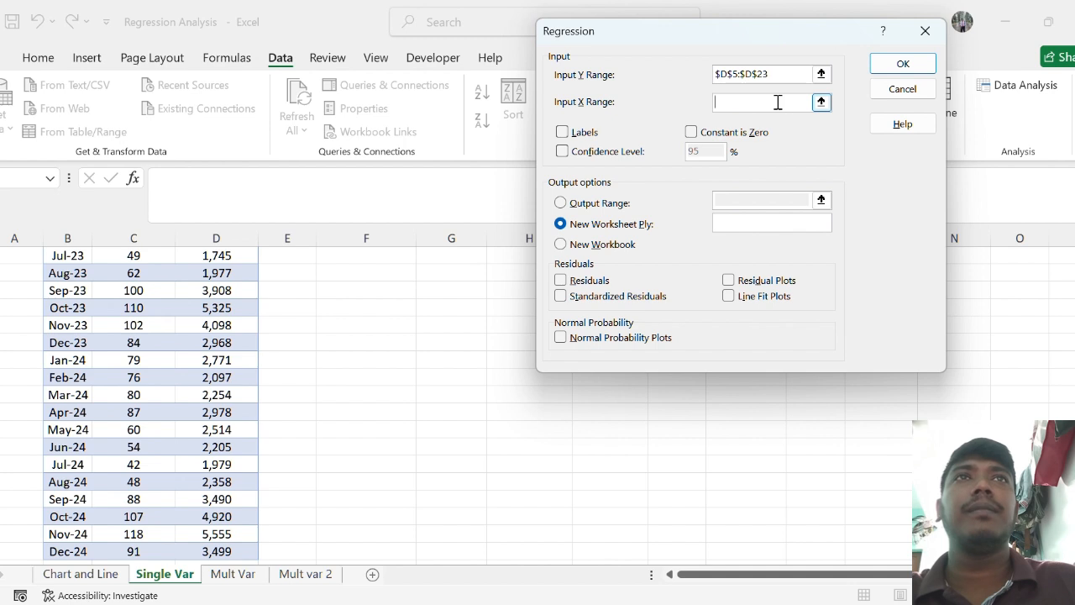
pyautogui.scroll(2, 139, 308)
pyautogui.click(143, 332)
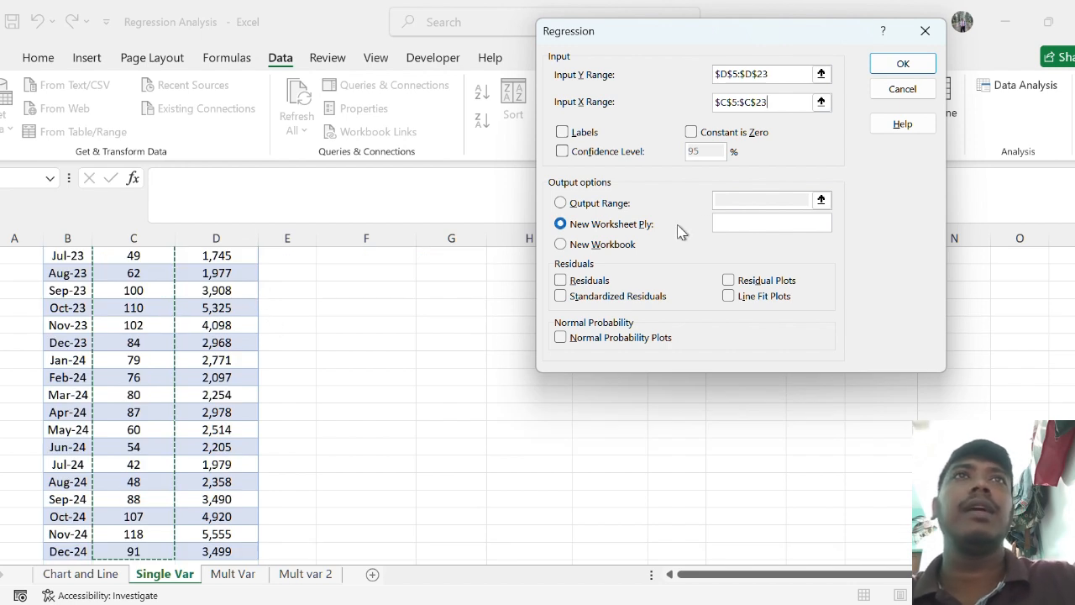
pyautogui.click(562, 131)
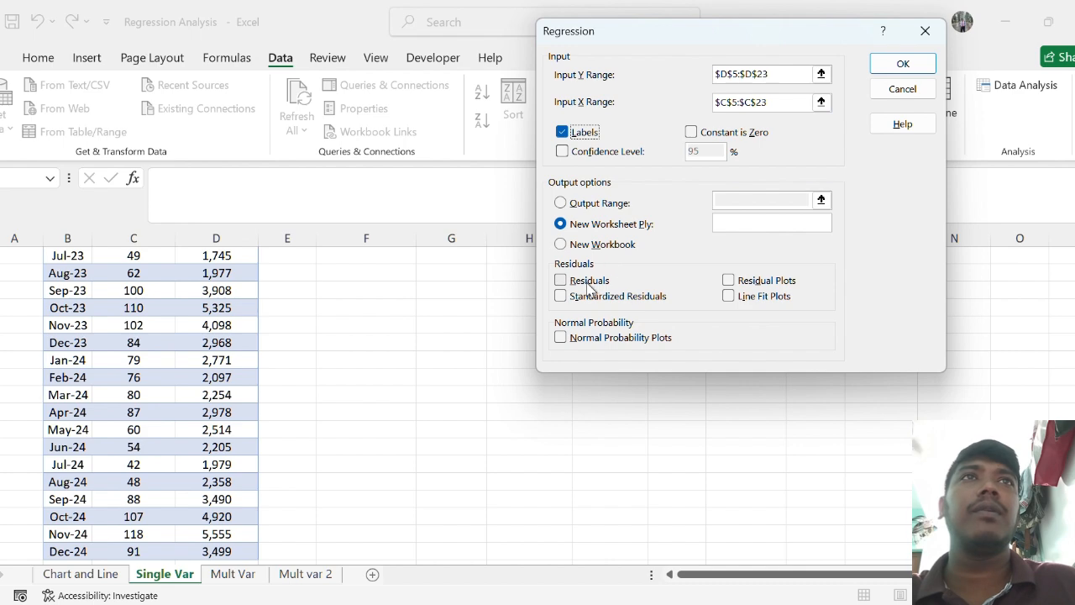
# - Set the regression's output range to $F$5, run it, and review the summary output beside the table
pyautogui.click(561, 204)
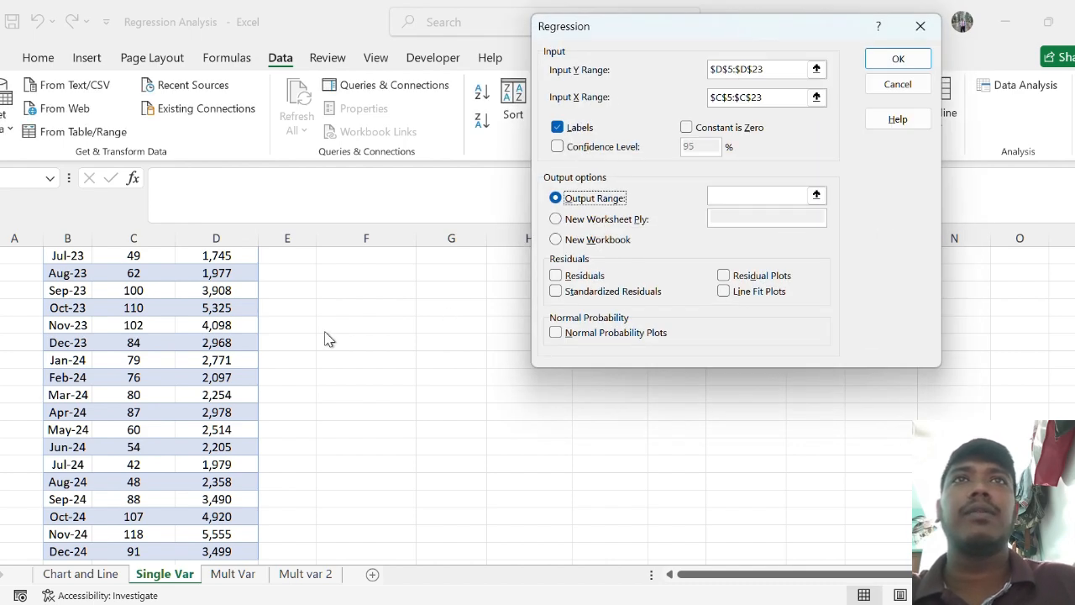
pyautogui.click(816, 195)
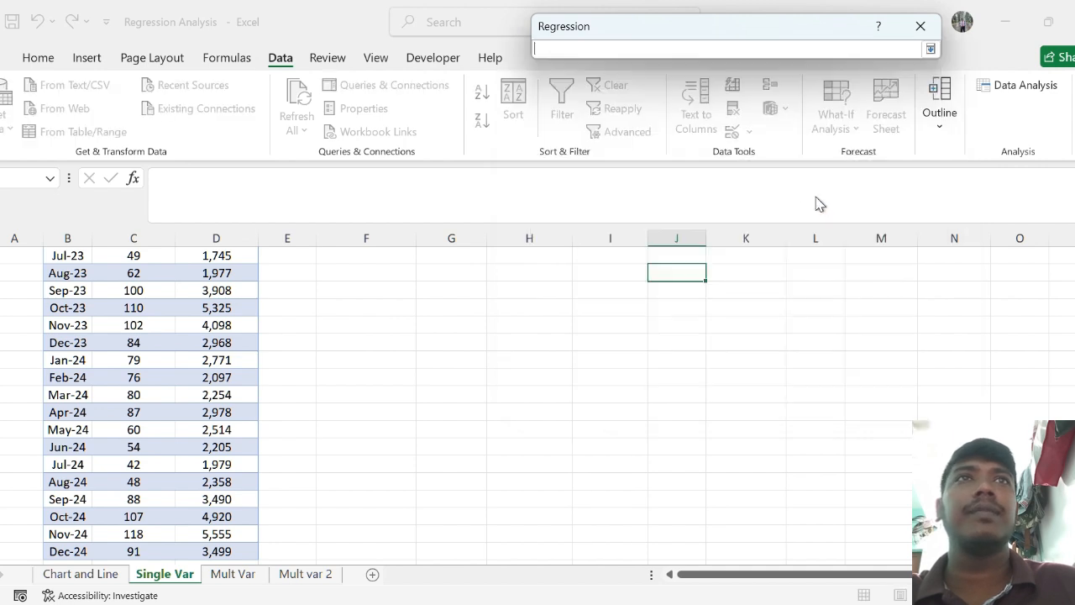
pyautogui.scroll(2, 413, 336)
pyautogui.click(364, 316)
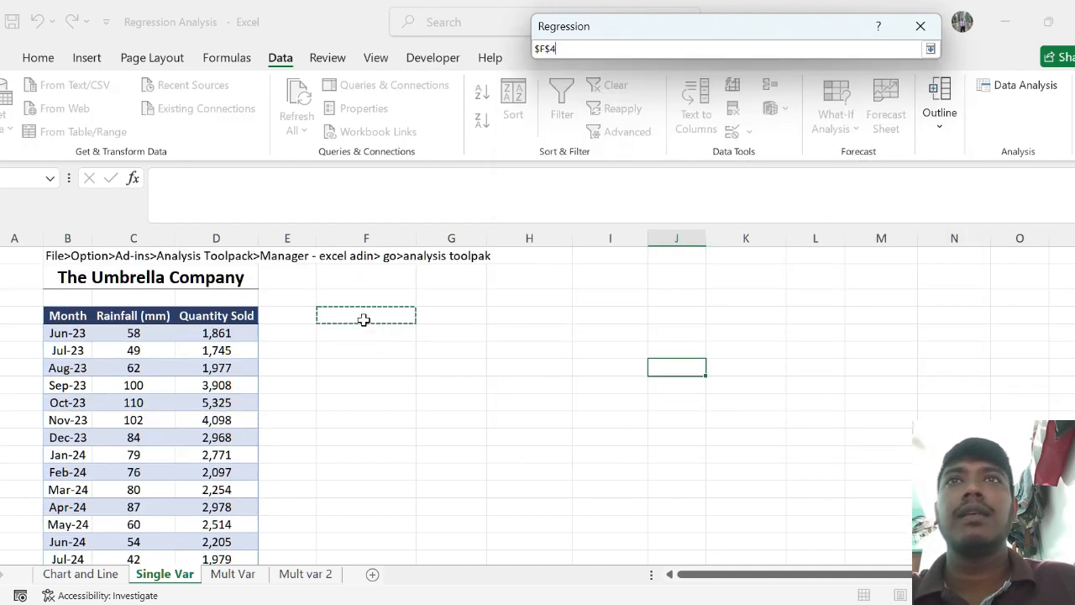
pyautogui.click(396, 331)
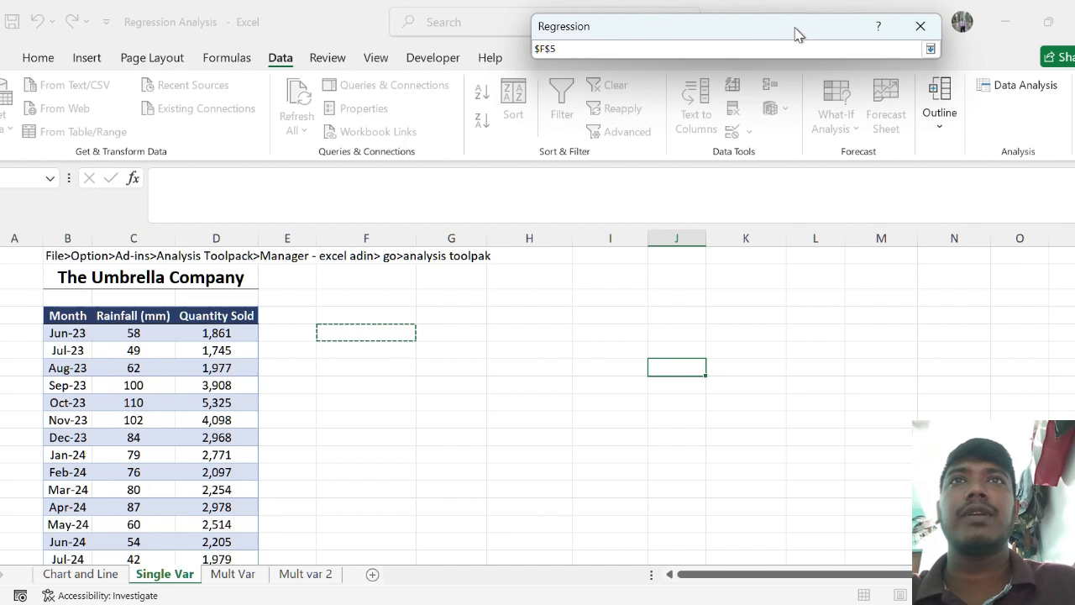
pyautogui.click(931, 48)
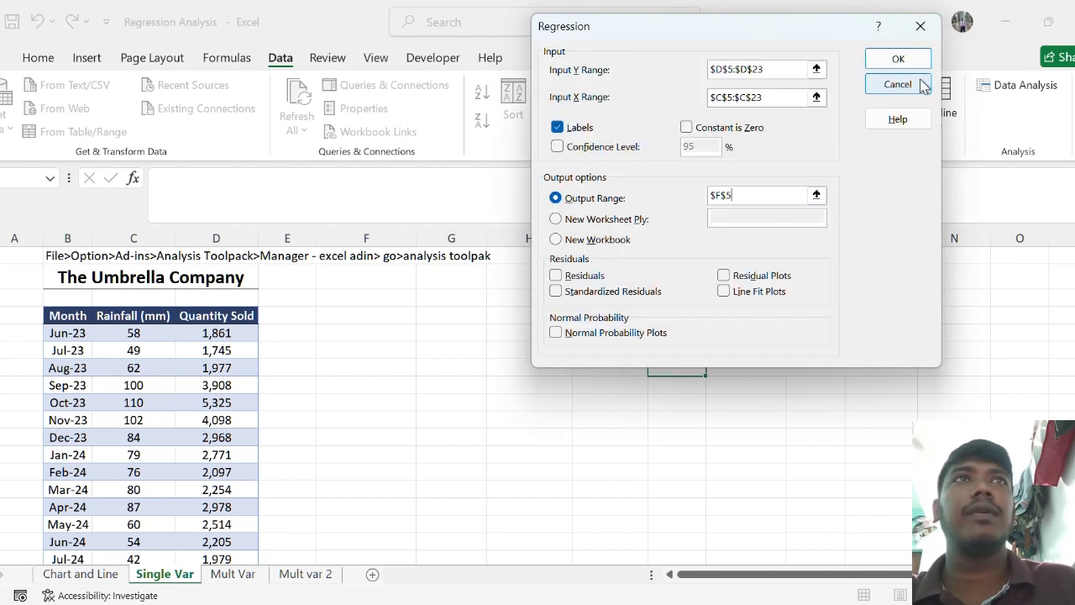
pyautogui.click(902, 59)
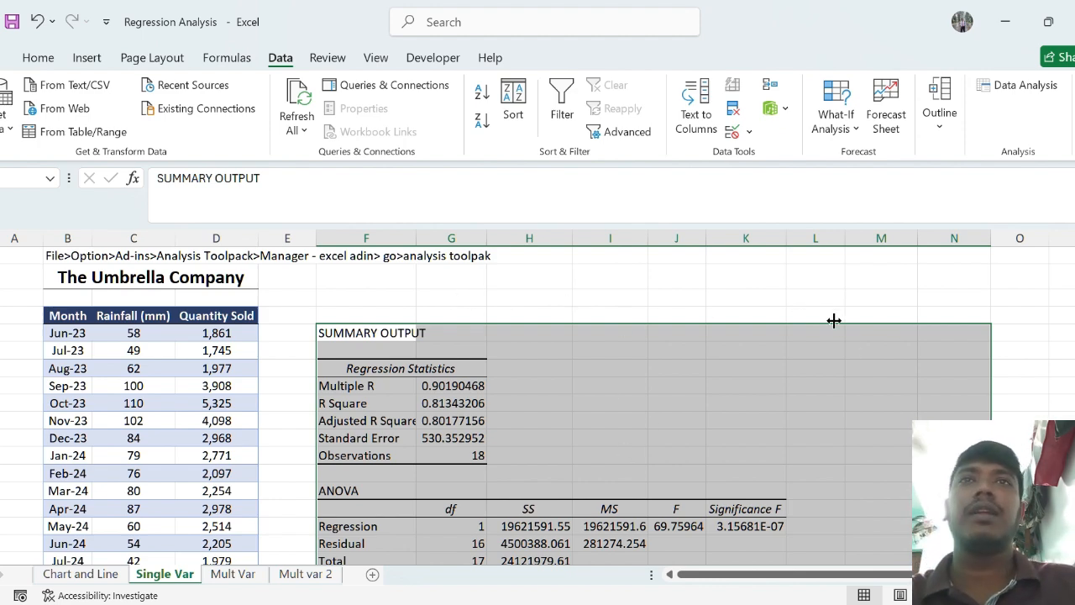
pyautogui.scroll(-4, 1020, 331)
pyautogui.click(1019, 333)
pyautogui.scroll(2, 517, 327)
pyautogui.scroll(2, 517, 329)
pyautogui.scroll(-3, 517, 332)
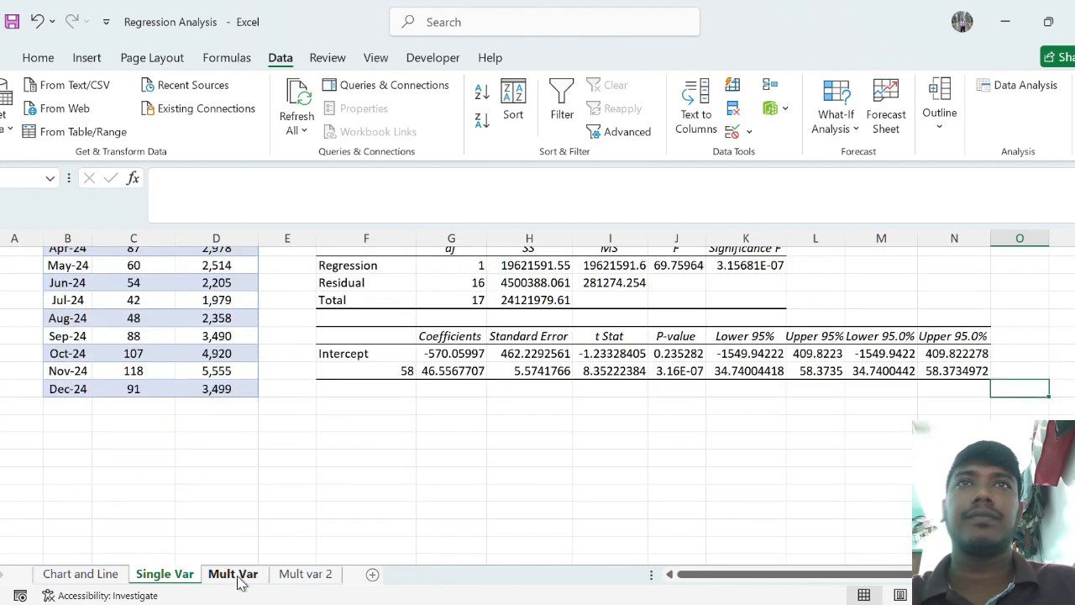
# - Switch to the Mult Var sheet and open the Regression tool from the Data Analysis tools
pyautogui.click(238, 578)
pyautogui.click(447, 316)
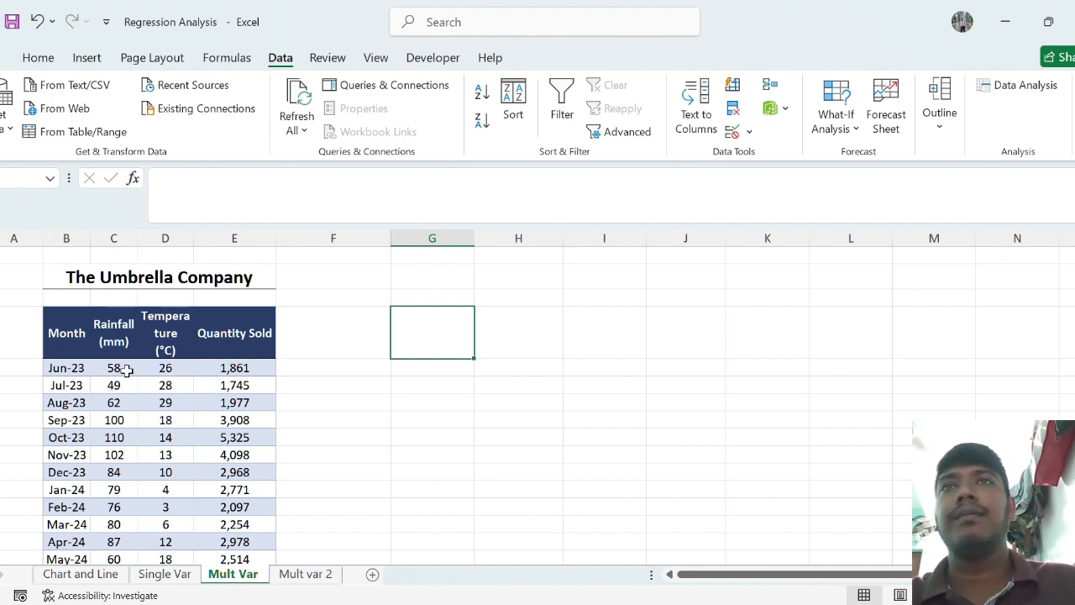
pyautogui.click(419, 370)
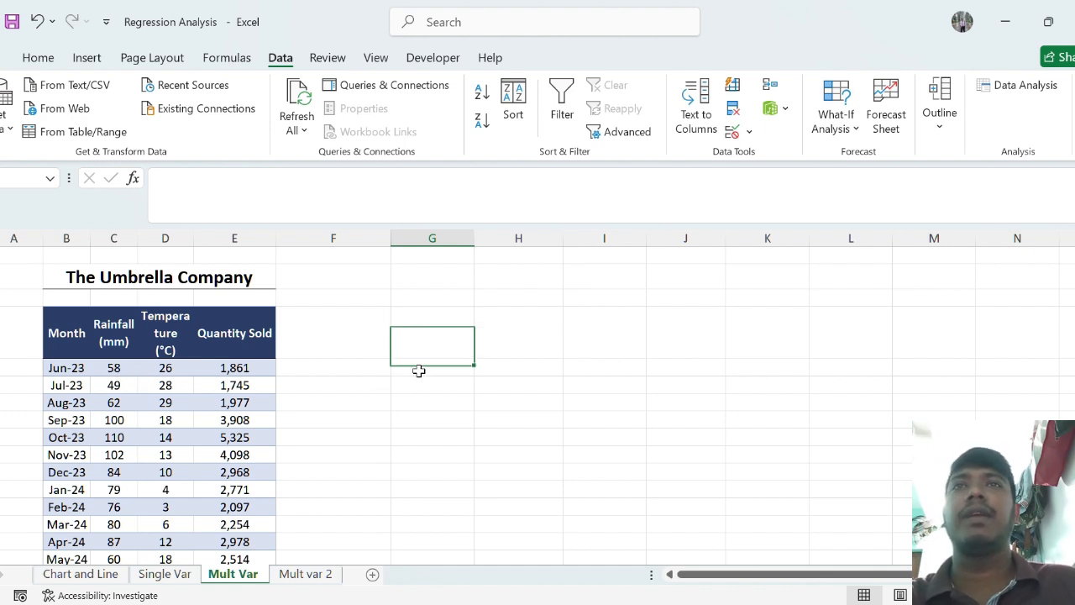
pyautogui.click(1023, 89)
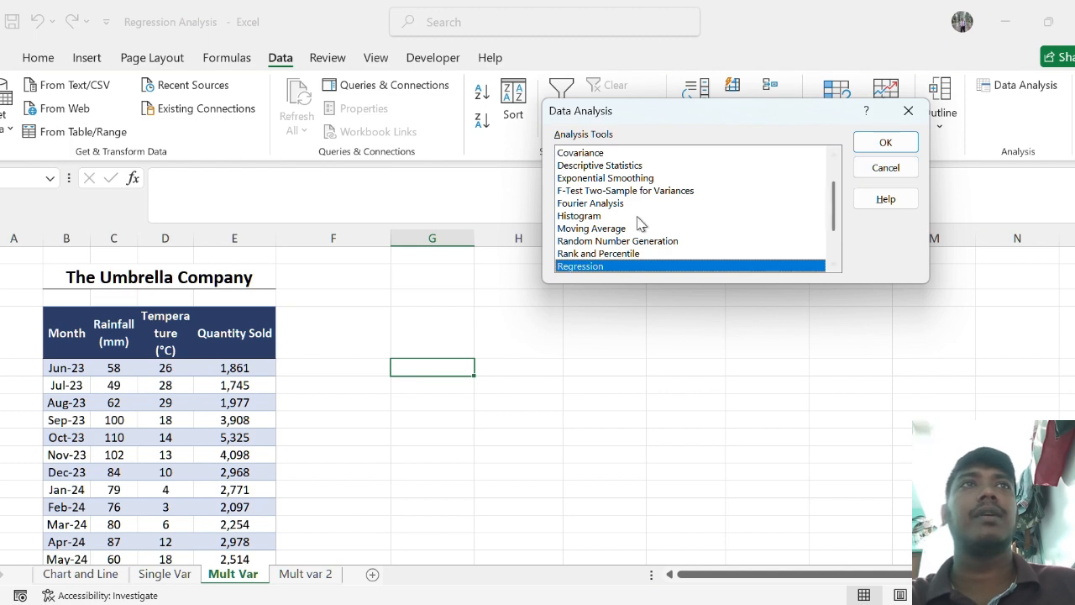
pyautogui.click(884, 143)
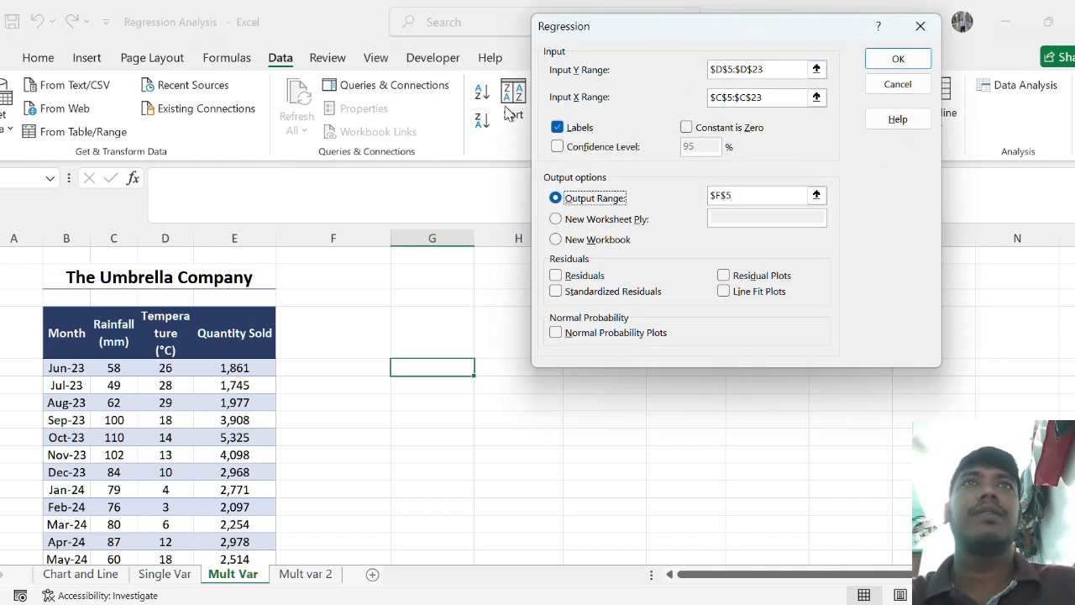
# - Set the regression's Y range to $E$5:$E$23 and its X range to the rainfall and temperature data, $C$5:$D$23
pyautogui.click(797, 68)
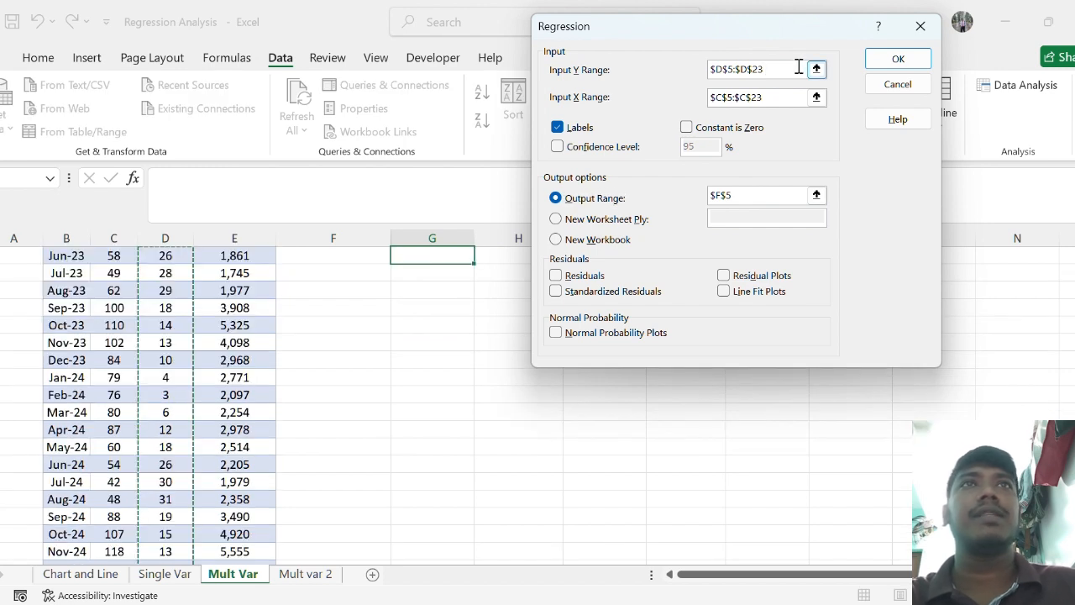
pyautogui.scroll(1, 424, 252)
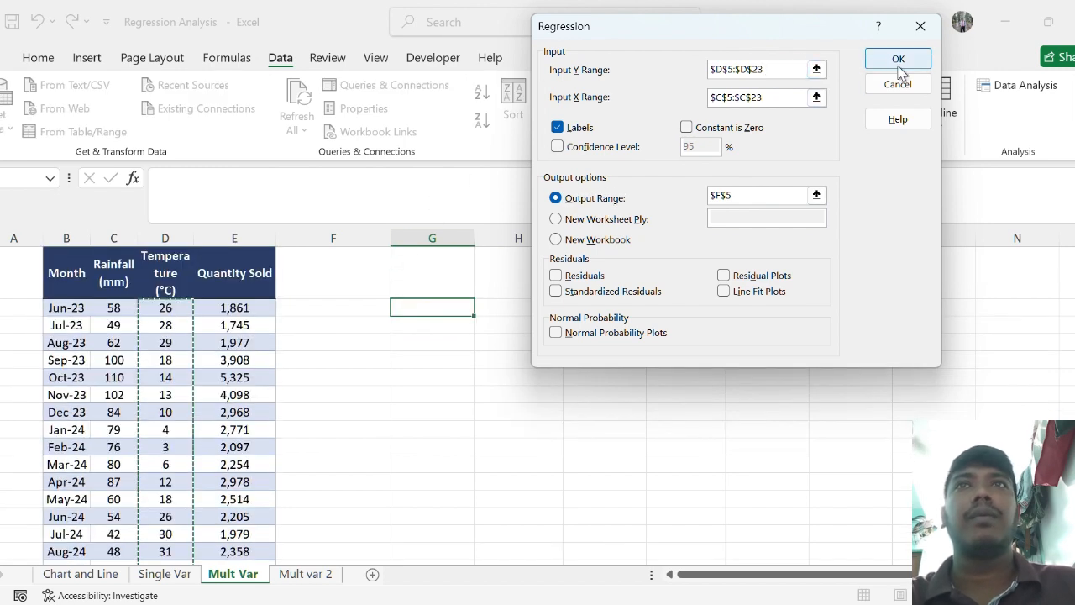
pyautogui.click(236, 305)
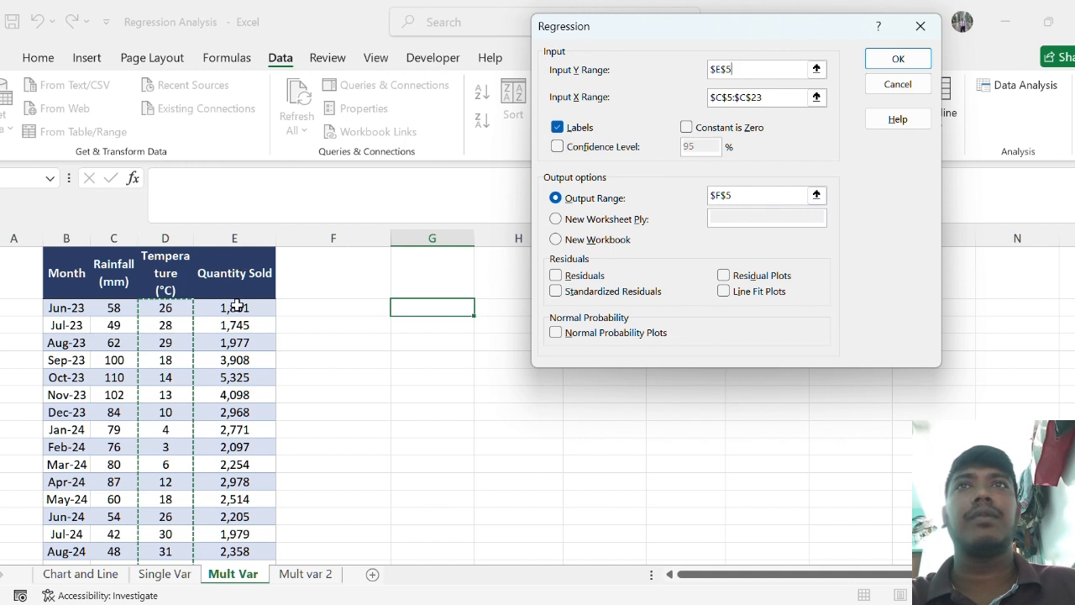
pyautogui.hotkey('ctrl', 'shift', 'Down')
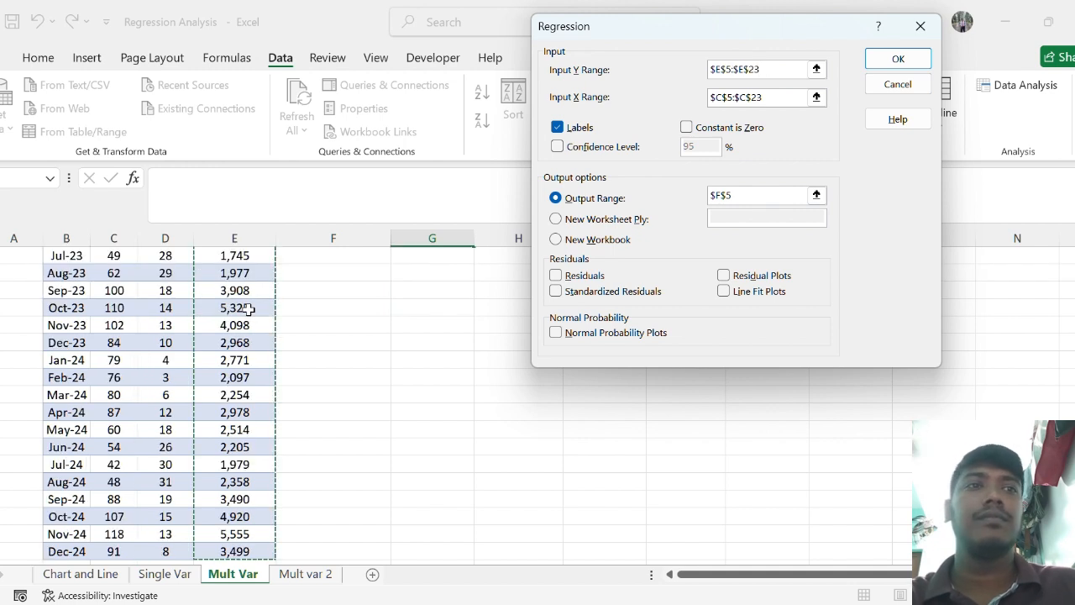
pyautogui.click(760, 97)
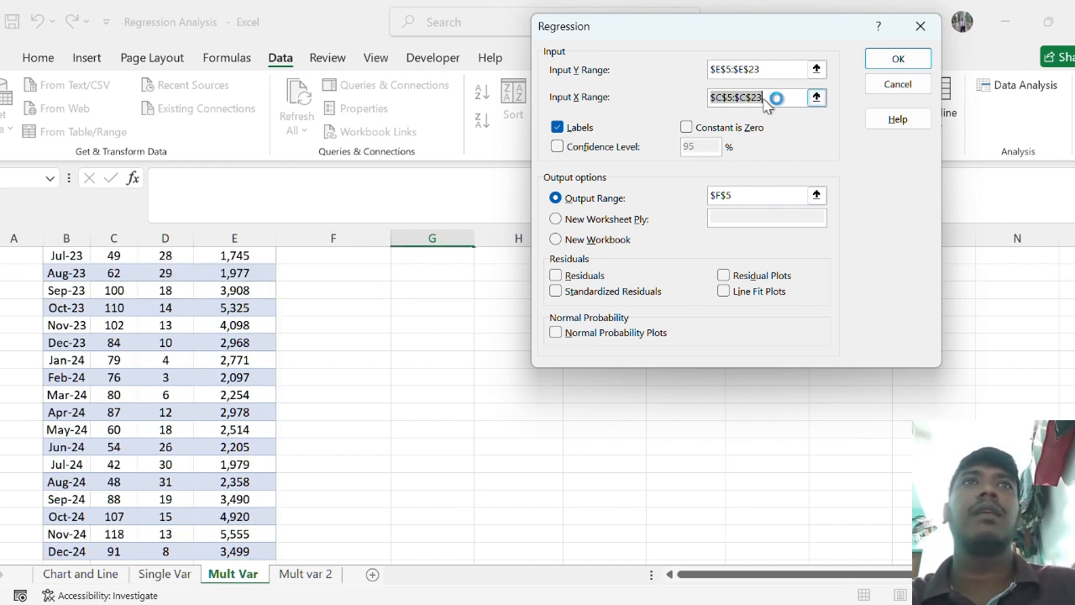
pyautogui.scroll(1, 255, 297)
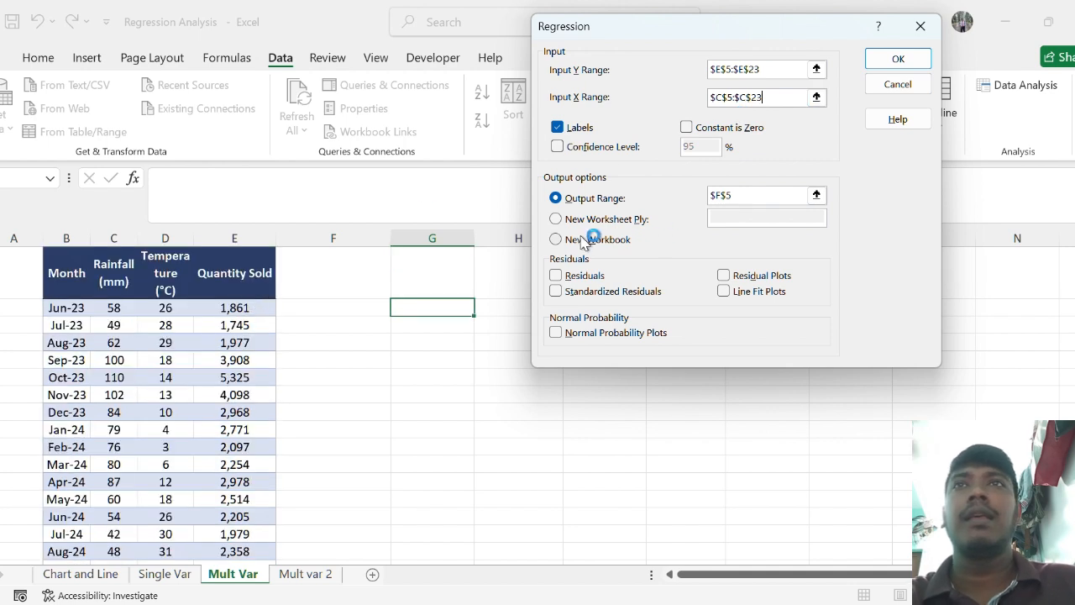
pyautogui.moveTo(120, 307); pyautogui.dragTo(157, 313)
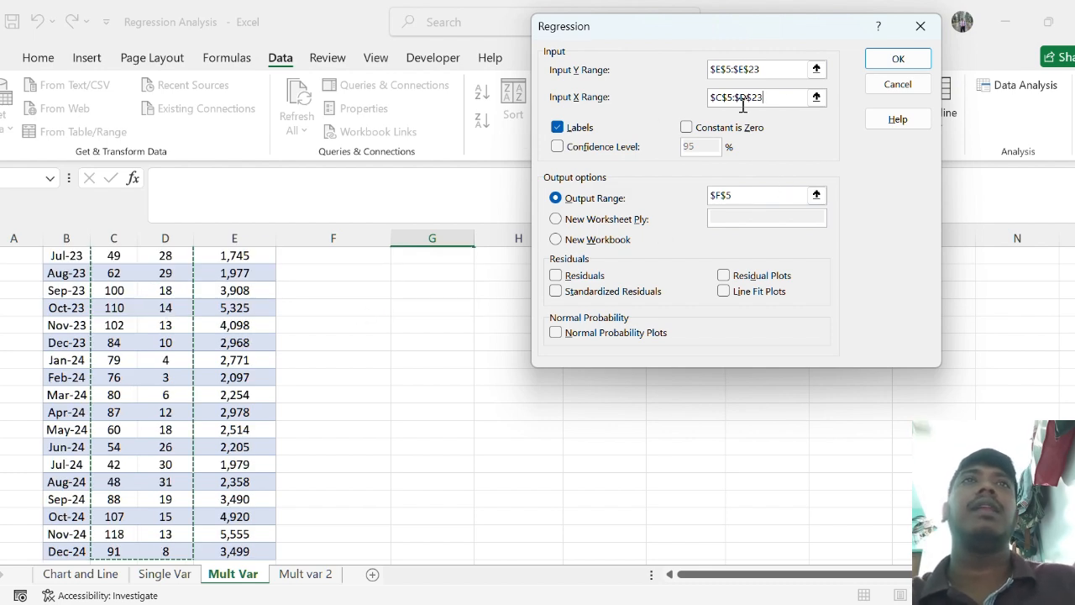
# - Replace the regression's output range with $G$5, run it, and review the two-variable summary output
pyautogui.scroll(2, 168, 322)
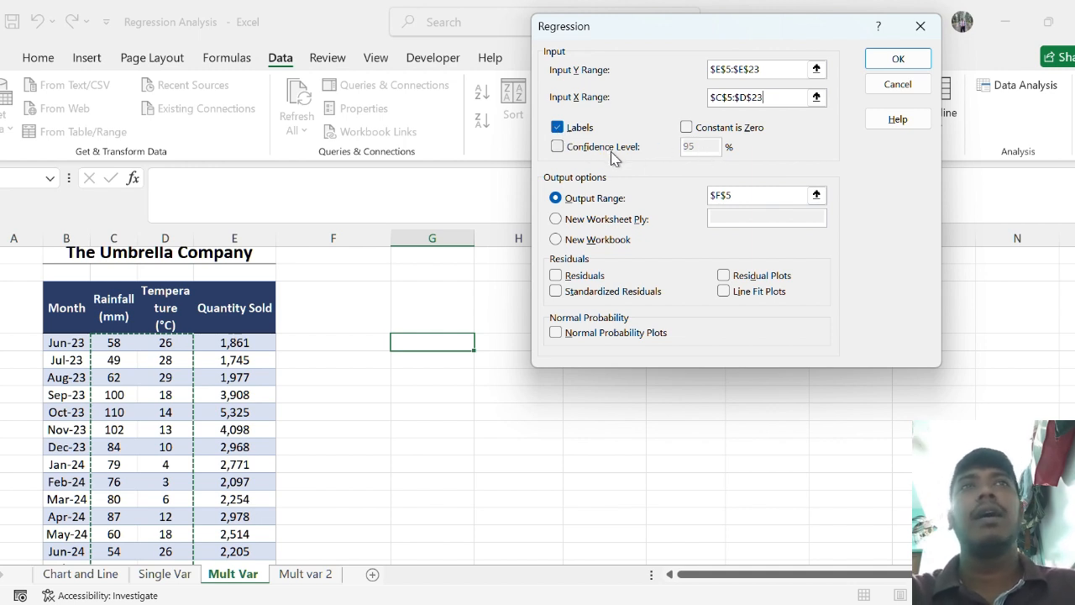
pyautogui.click(745, 195)
pyautogui.scroll(1, 364, 316)
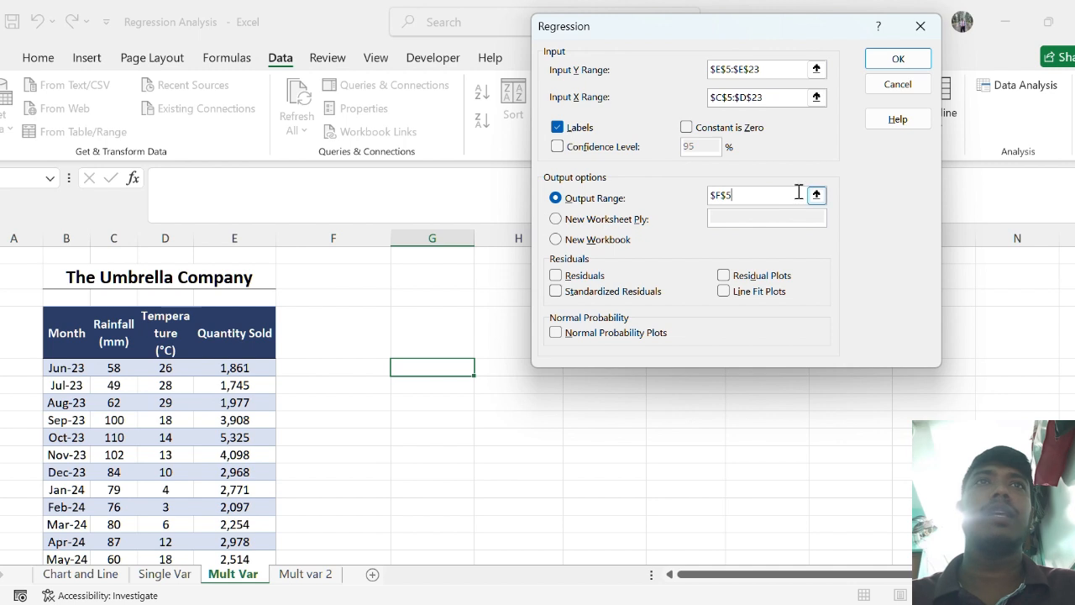
pyautogui.click(422, 370)
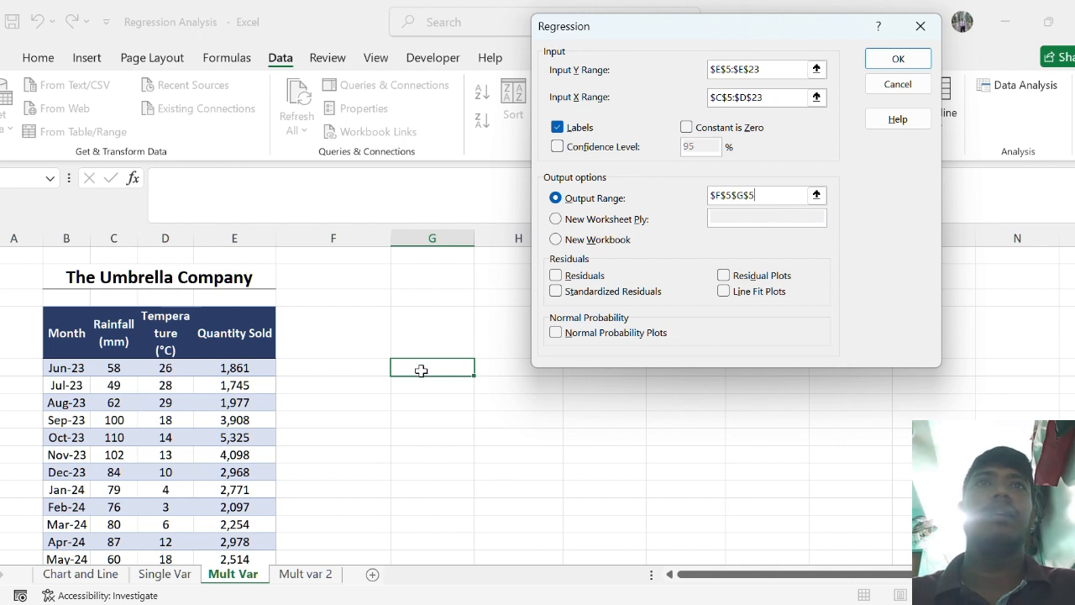
pyautogui.click(816, 195)
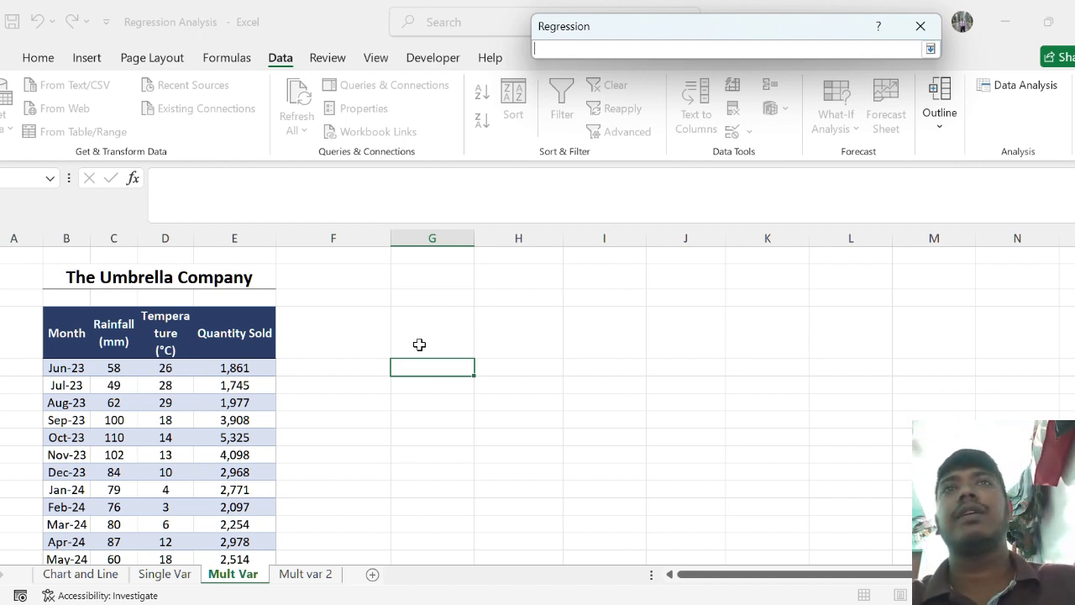
pyautogui.click(427, 371)
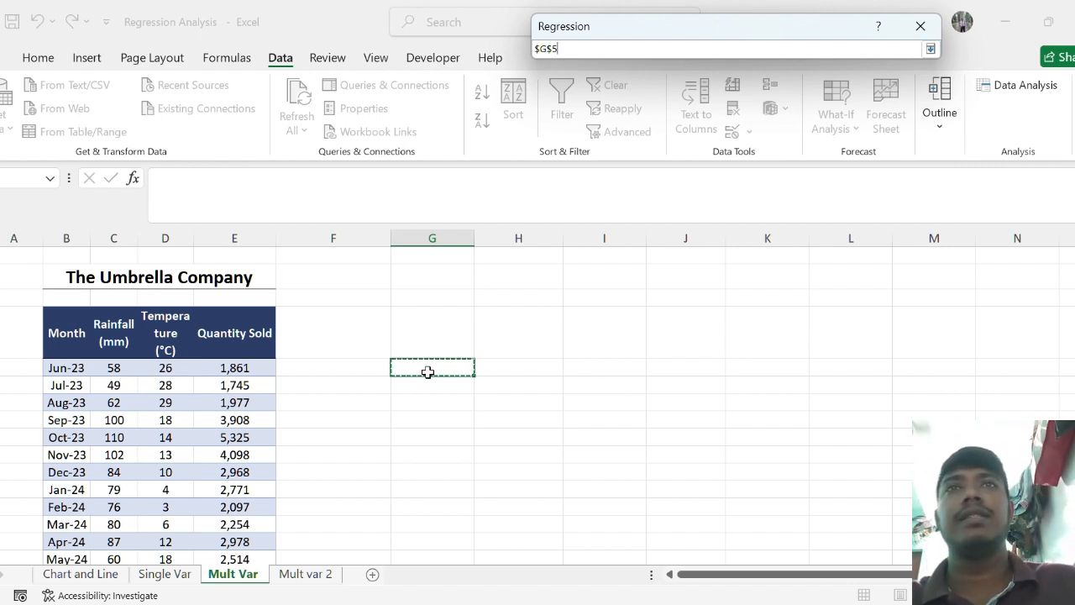
pyautogui.click(930, 49)
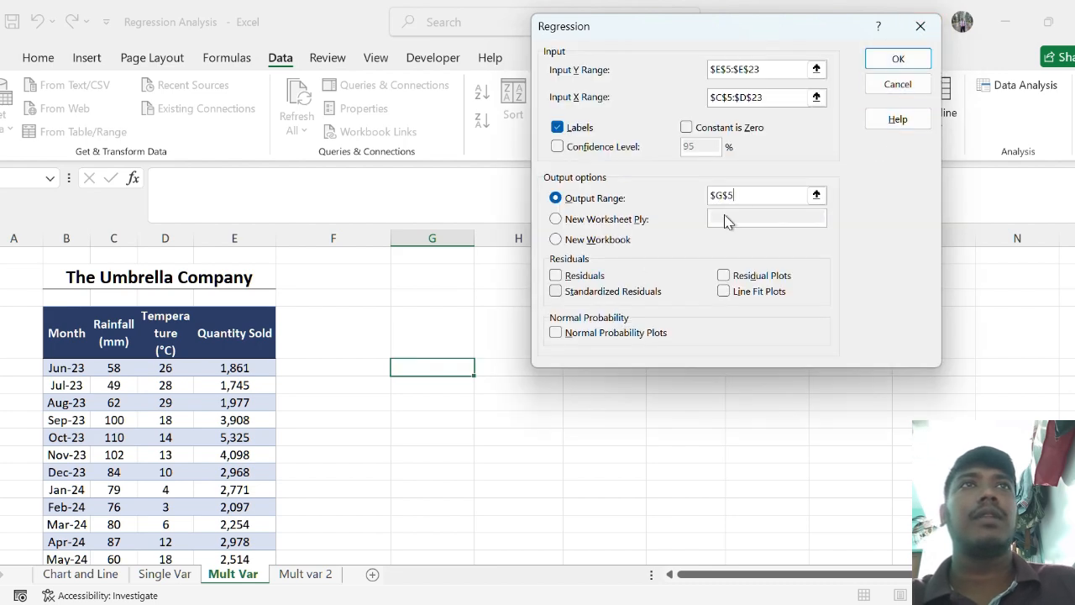
pyautogui.click(915, 60)
pyautogui.scroll(-5, 338, 483)
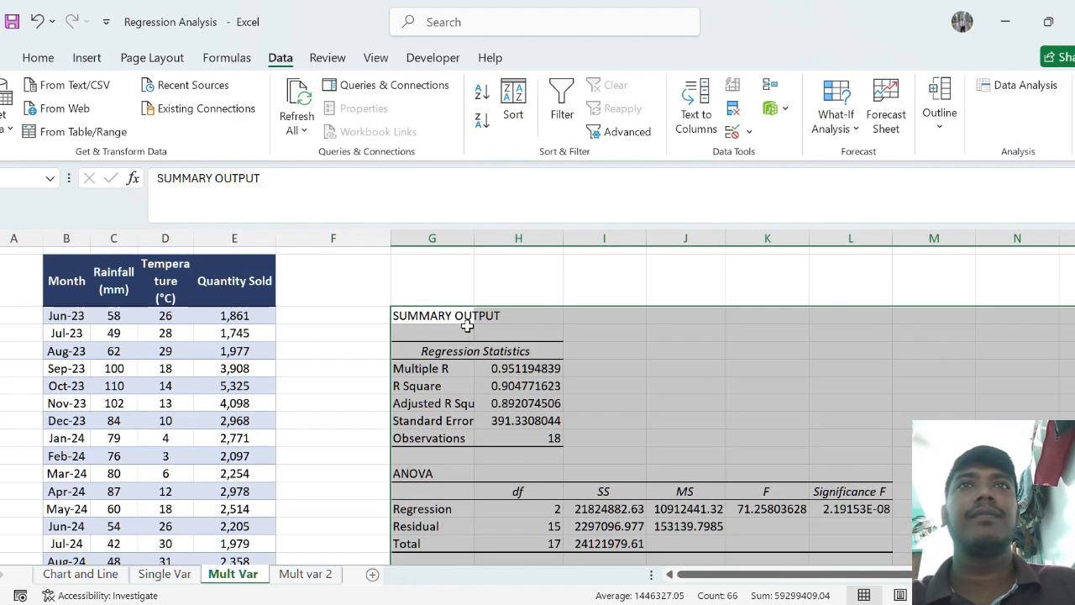
pyautogui.scroll(6, 586, 349)
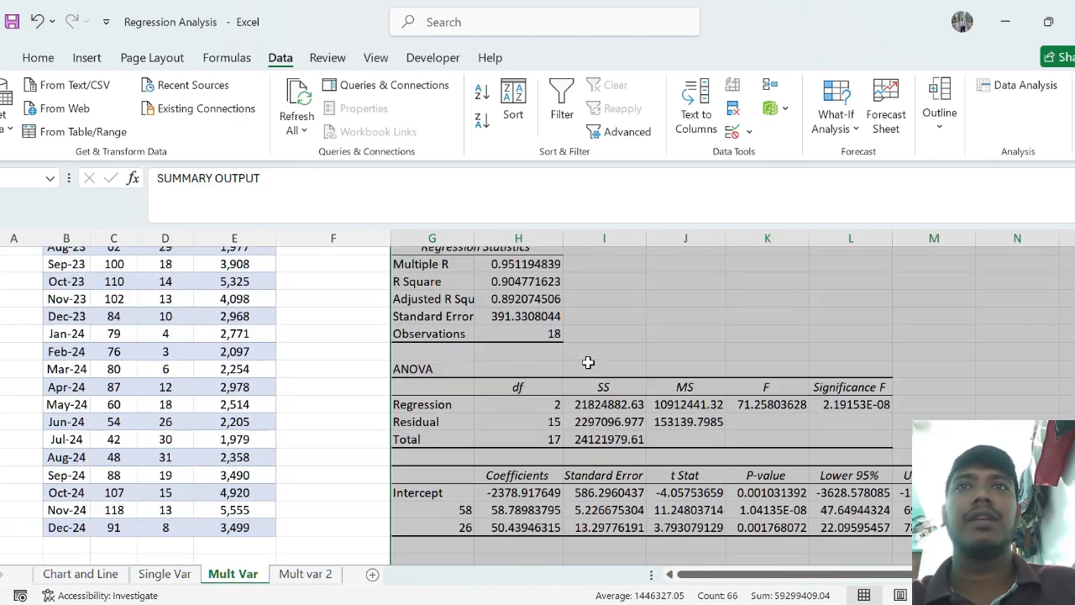
pyautogui.scroll(-1, 497, 418)
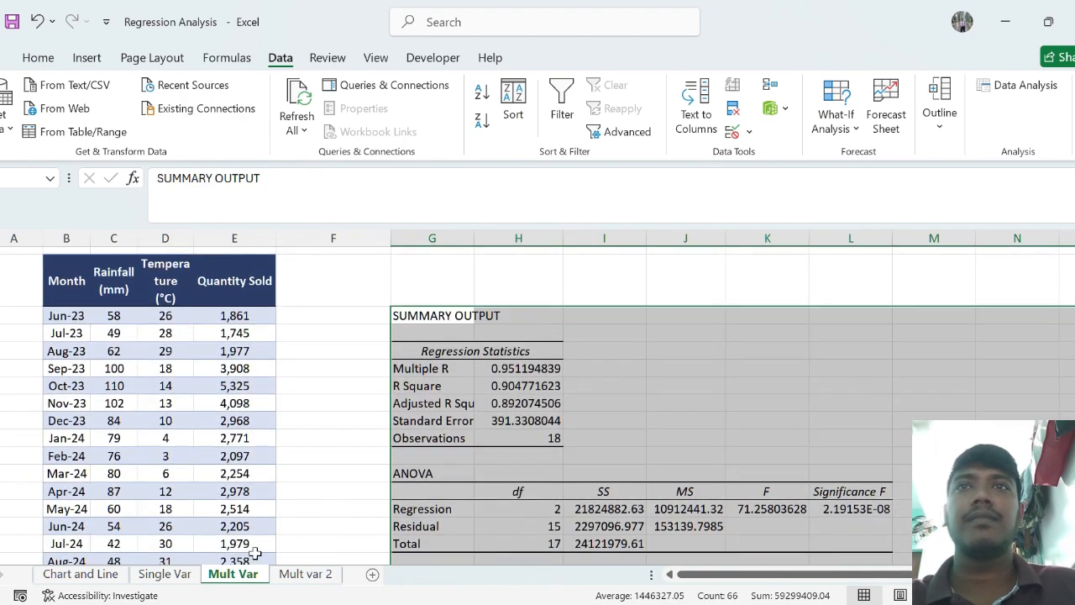
# - Switch to the Mult var 2 sheet, look over its table, and open the Regression tool from the Data Analysis tools
pyautogui.click(313, 577)
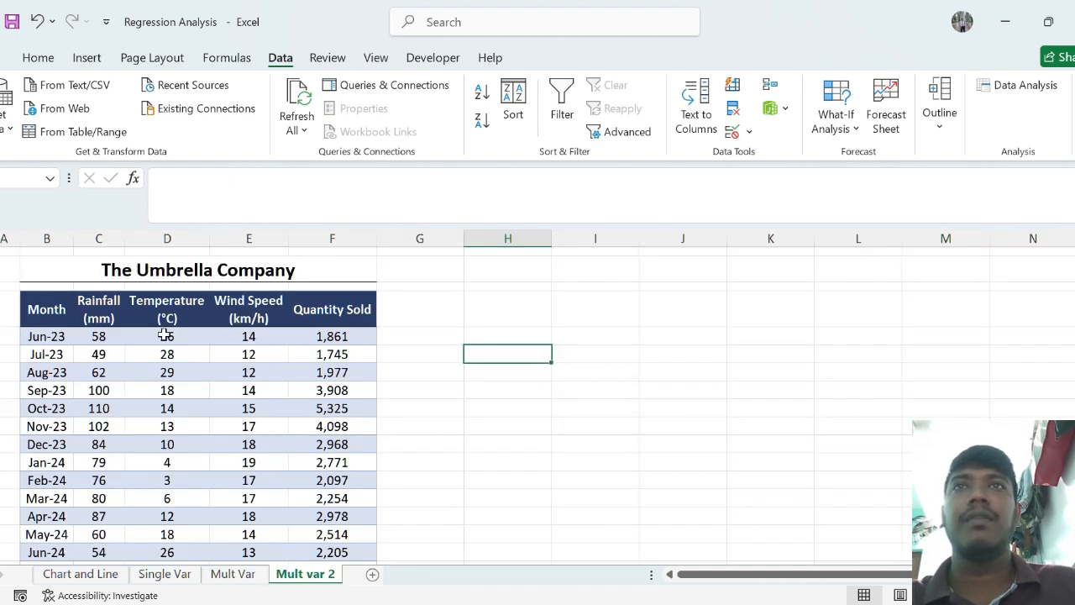
pyautogui.scroll(-1, 262, 336)
pyautogui.scroll(1, 283, 336)
pyautogui.scroll(-2, 291, 342)
pyautogui.scroll(2, 295, 351)
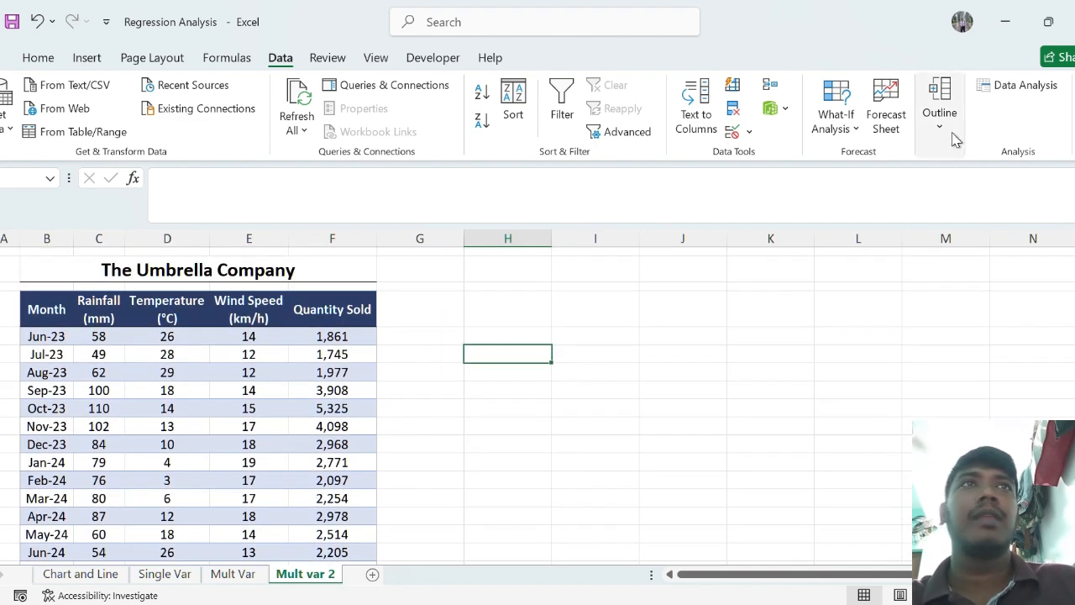
pyautogui.click(1040, 86)
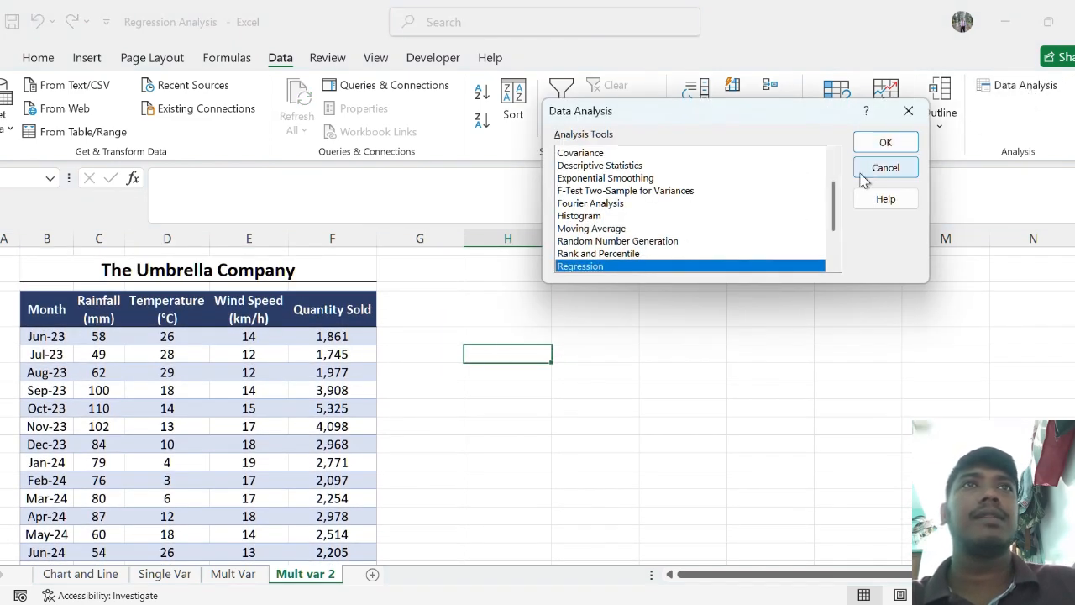
pyautogui.click(885, 144)
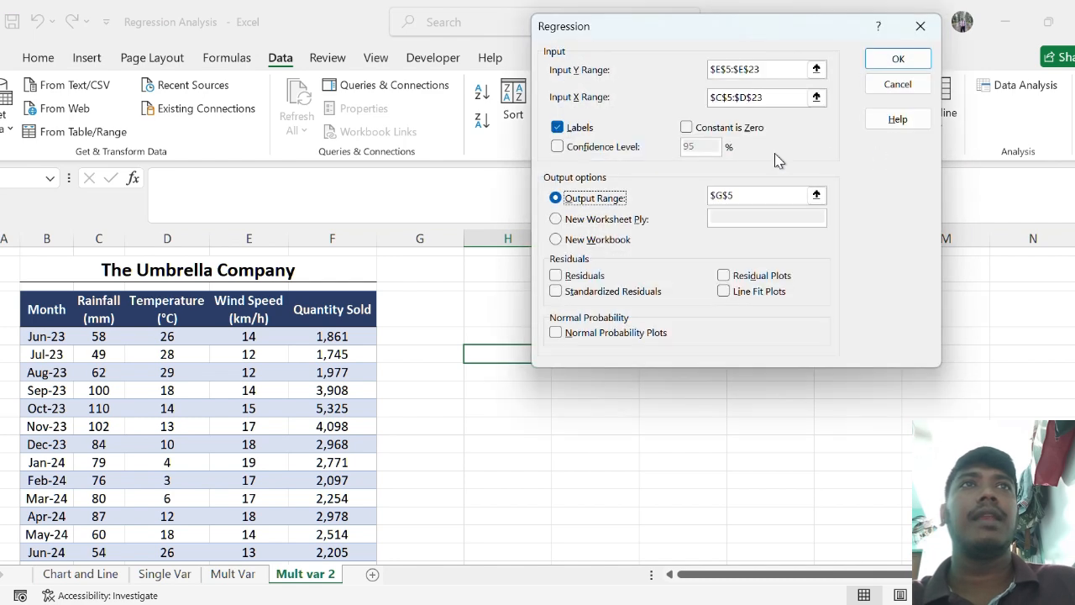
# - Set the regression's Y range to the Quantity Sold data, $F$5:$F$23
pyautogui.click(763, 70)
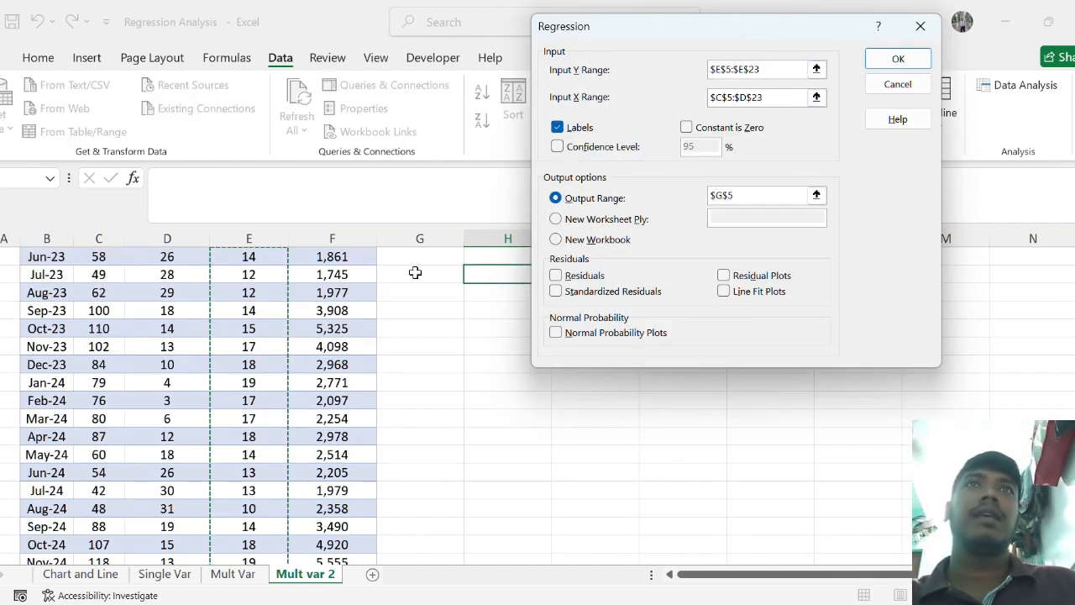
pyautogui.scroll(1, 414, 275)
pyautogui.click(309, 311)
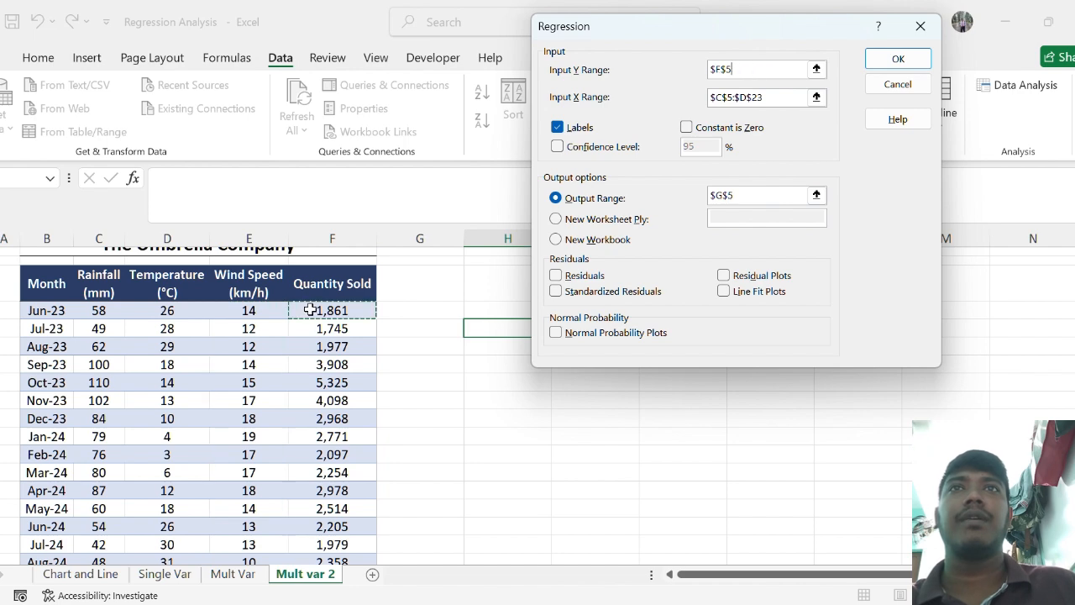
pyautogui.hotkey('ctrl', 'shift', 'Down')
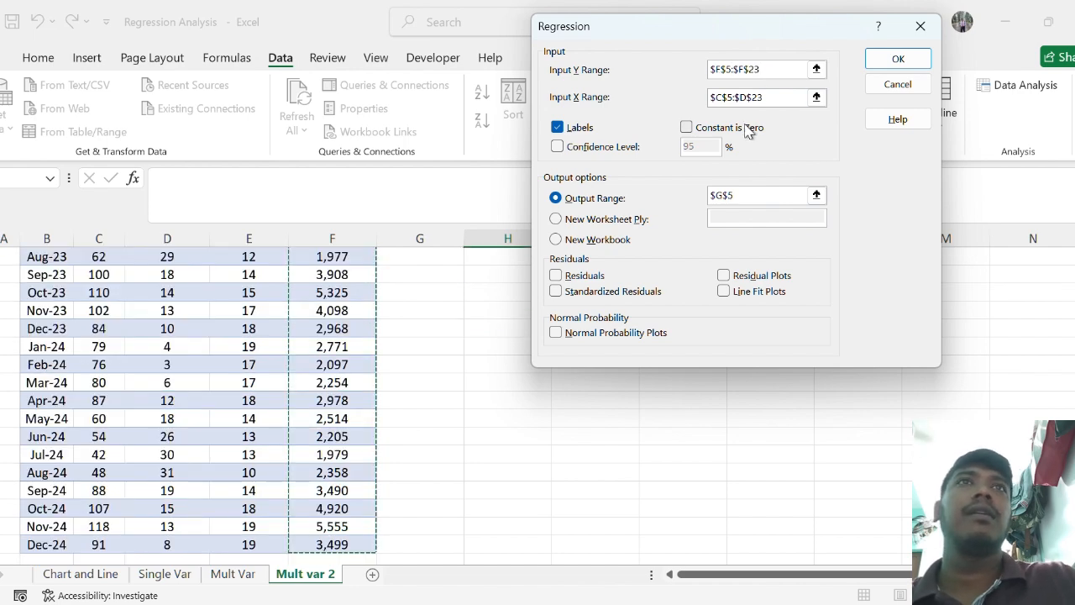
# - Set the regression's X range to the rainfall, temperature and wind speed data, $C$5:$E$23
pyautogui.click(792, 97)
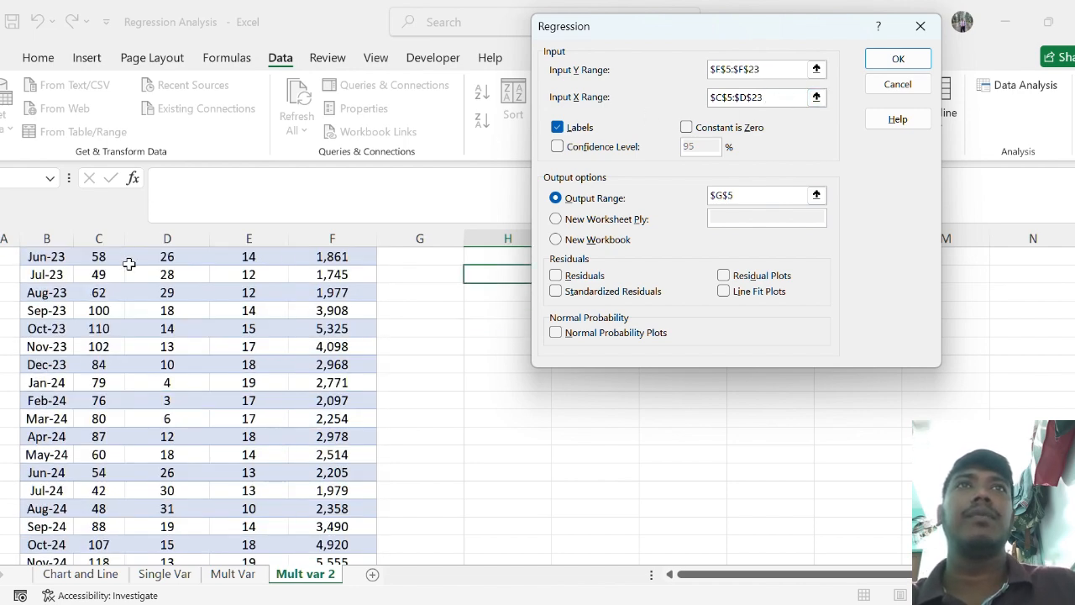
pyautogui.scroll(1, 128, 264)
pyautogui.click(252, 322)
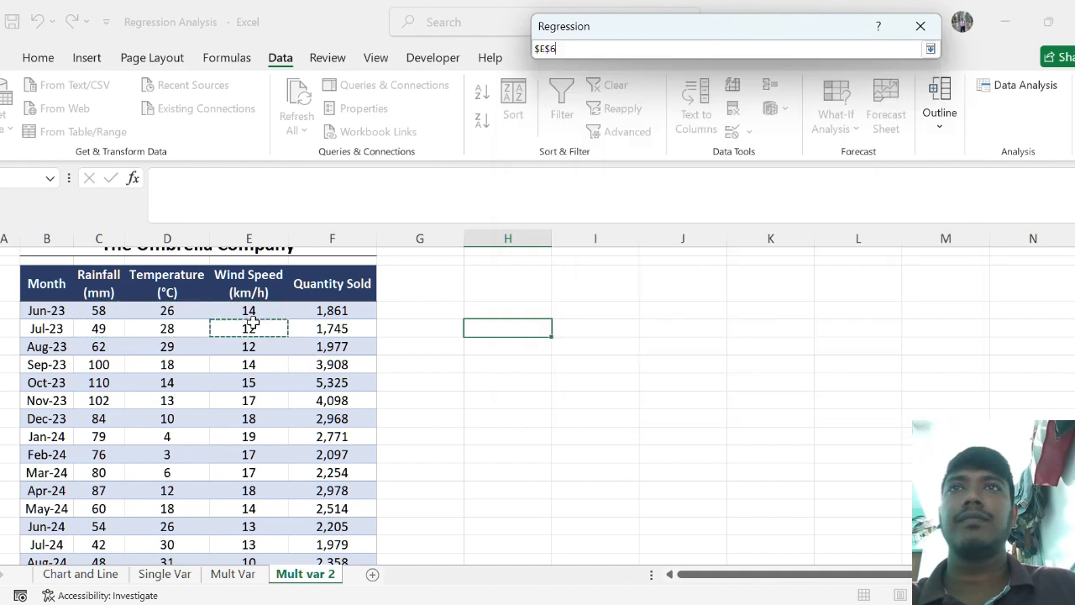
pyautogui.moveTo(106, 310); pyautogui.dragTo(252, 310)
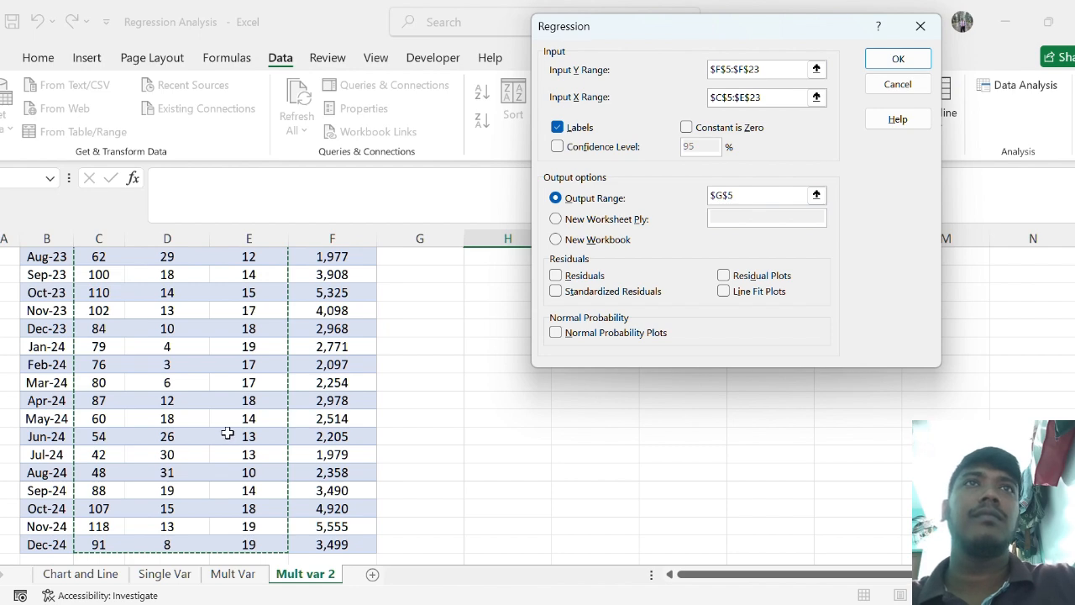
pyautogui.scroll(2, 234, 430)
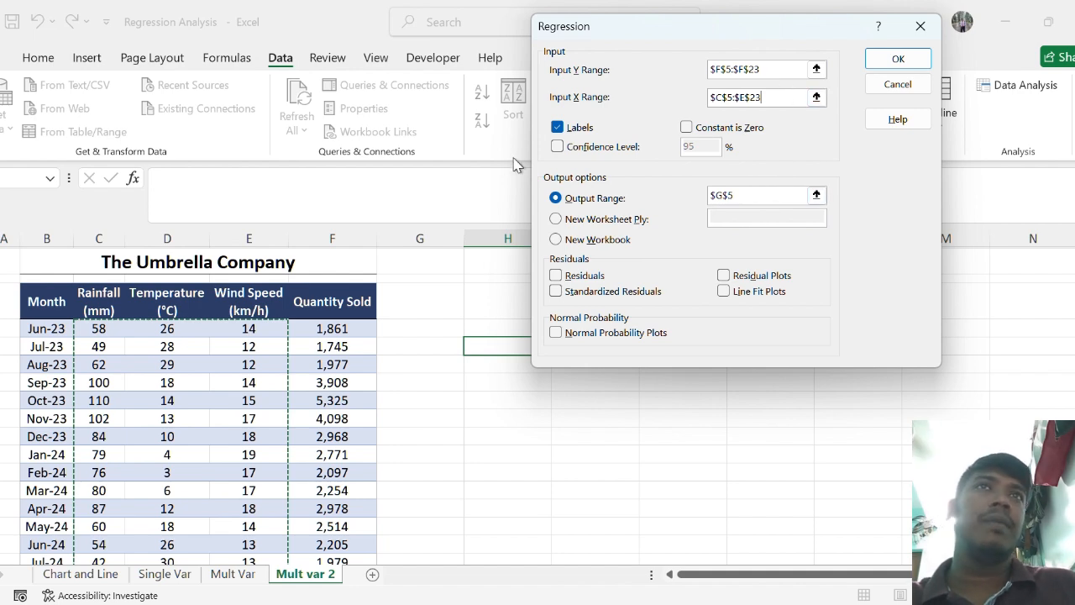
# - Run the regression with Labels turned off, the 95% Confidence Level option enabled, and $H$5 as the output range
pyautogui.click(558, 150)
pyautogui.click(554, 124)
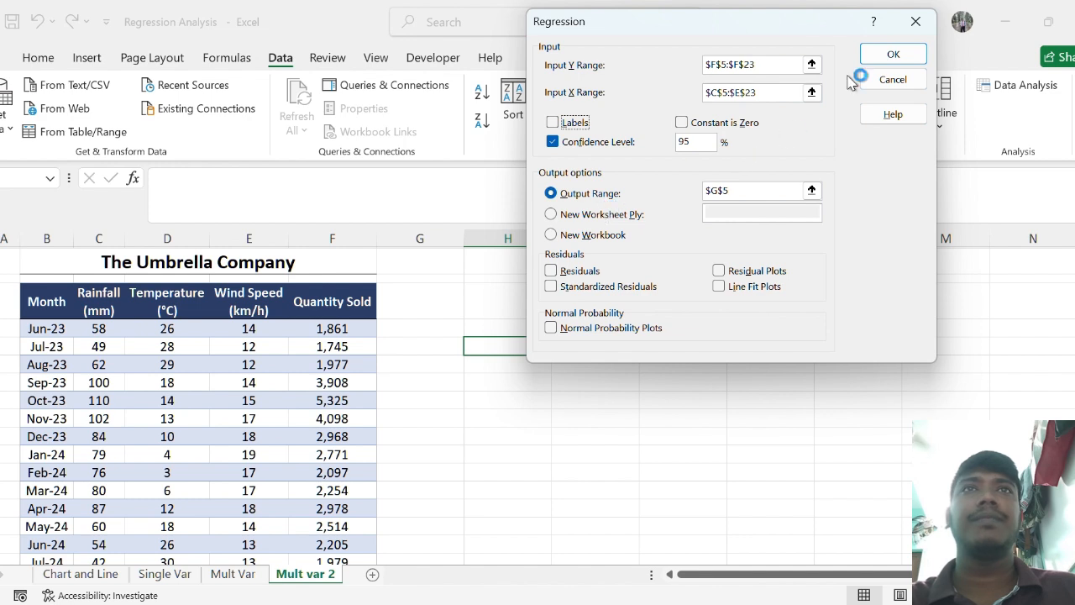
pyautogui.click(739, 190)
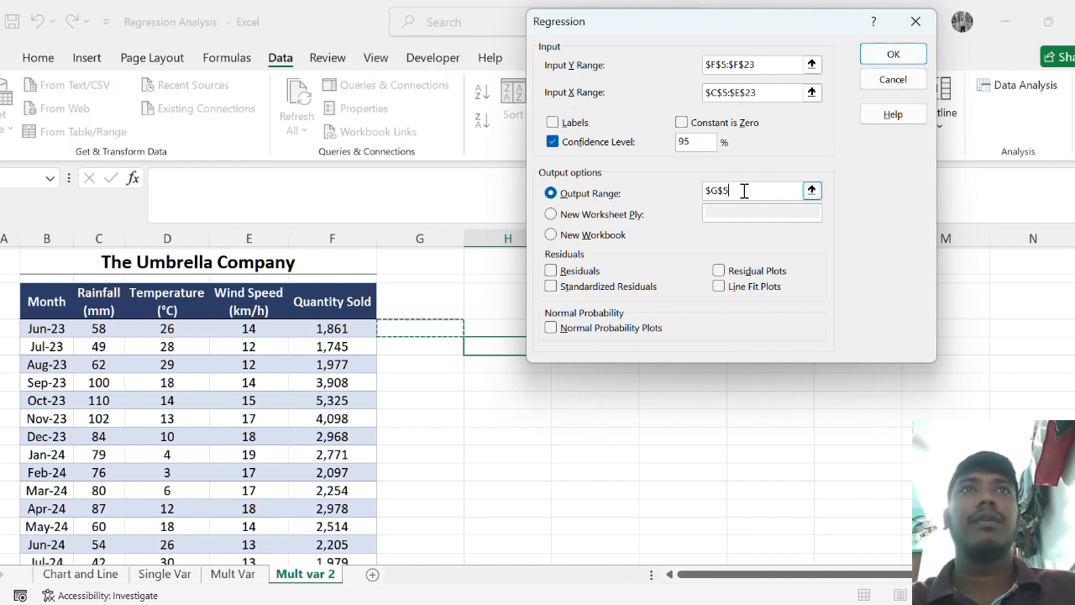
pyautogui.click(494, 325)
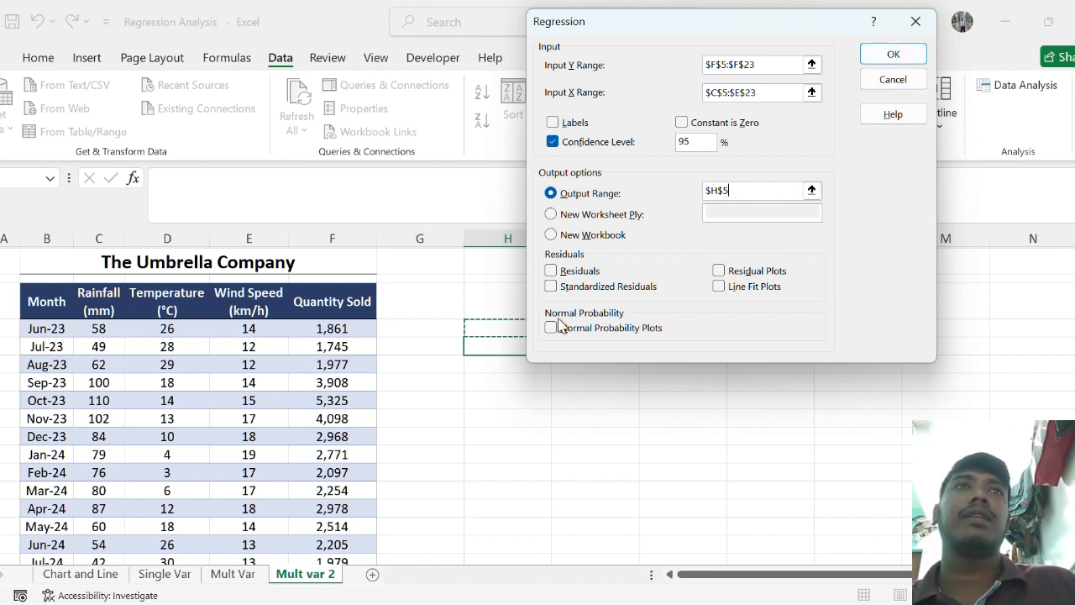
pyautogui.click(727, 190)
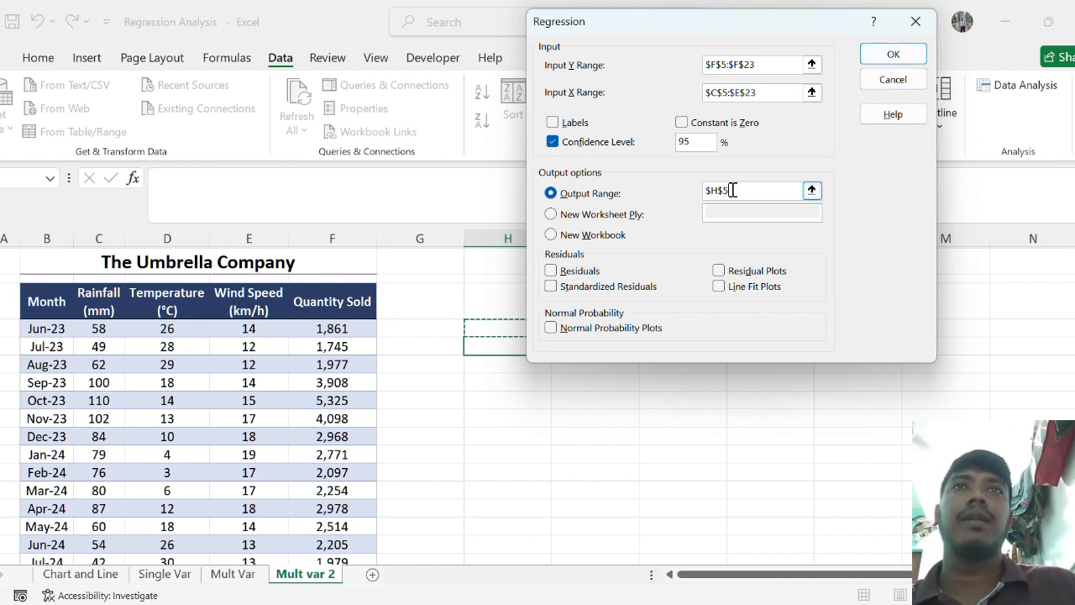
pyautogui.click(892, 56)
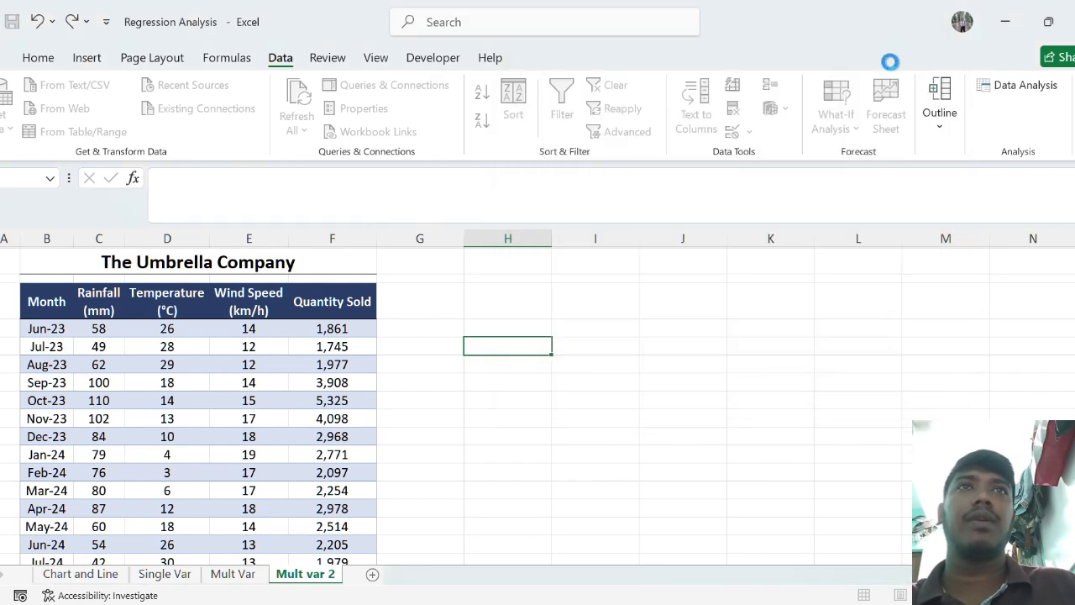
# - Examine the regression statistics, ANOVA table and coefficients in the three-variable summary output
pyautogui.scroll(-5, 635, 355)
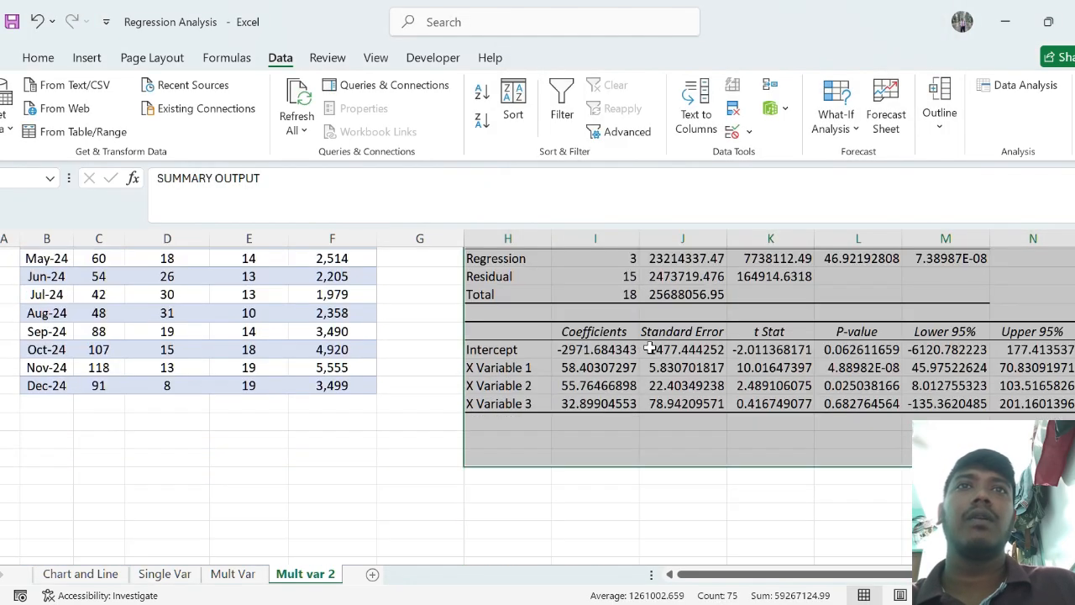
pyautogui.scroll(4, 737, 352)
pyautogui.scroll(-3, 736, 352)
pyautogui.scroll(1, 739, 353)
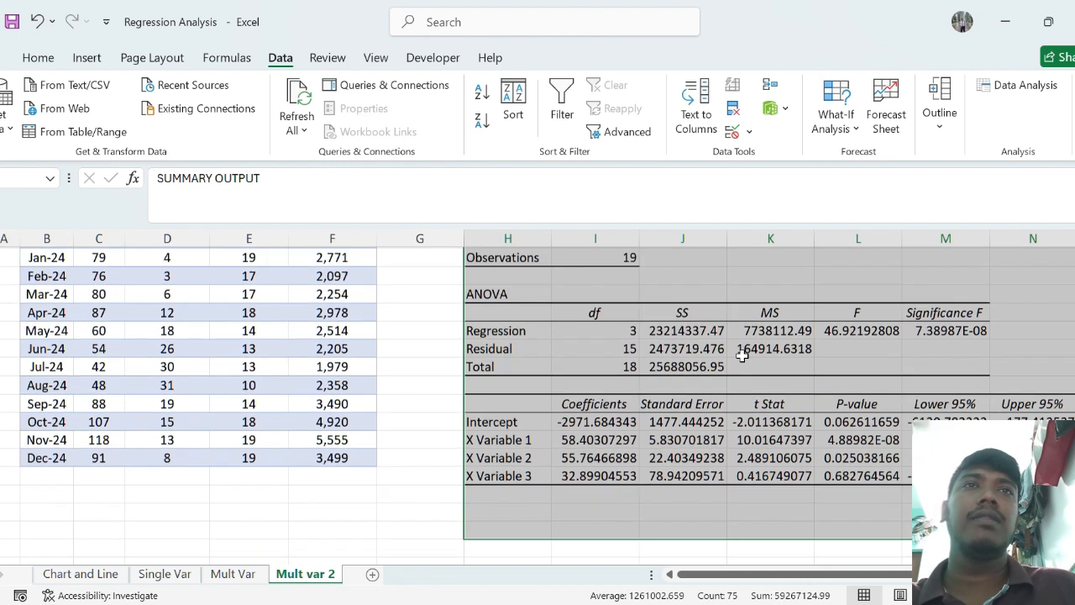
pyautogui.scroll(2, 742, 355)
pyautogui.scroll(-1, 741, 355)
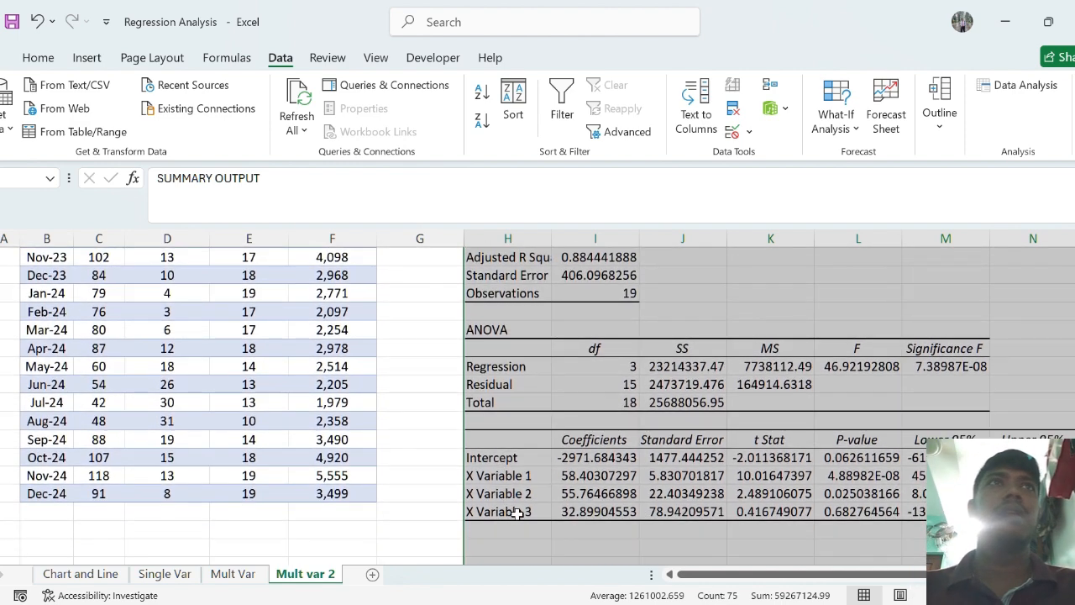
pyautogui.scroll(2, 780, 331)
pyautogui.scroll(1, 780, 331)
pyautogui.scroll(-1, 911, 297)
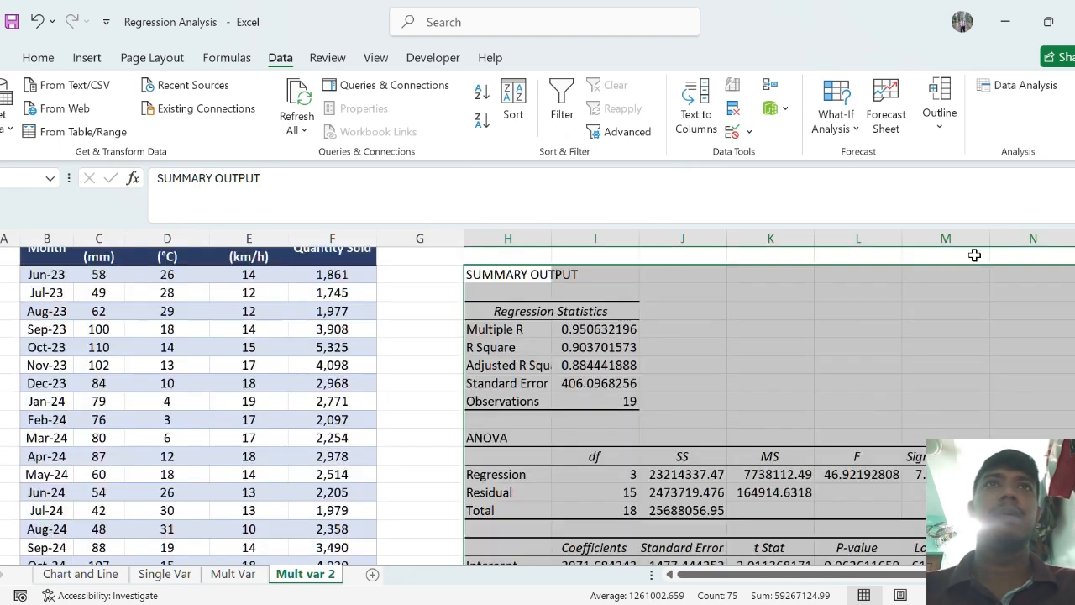
# - Open the Data Analysis tool list again for the Mult var 2 sheet
pyautogui.scroll(1, 912, 298)
pyautogui.click(1021, 85)
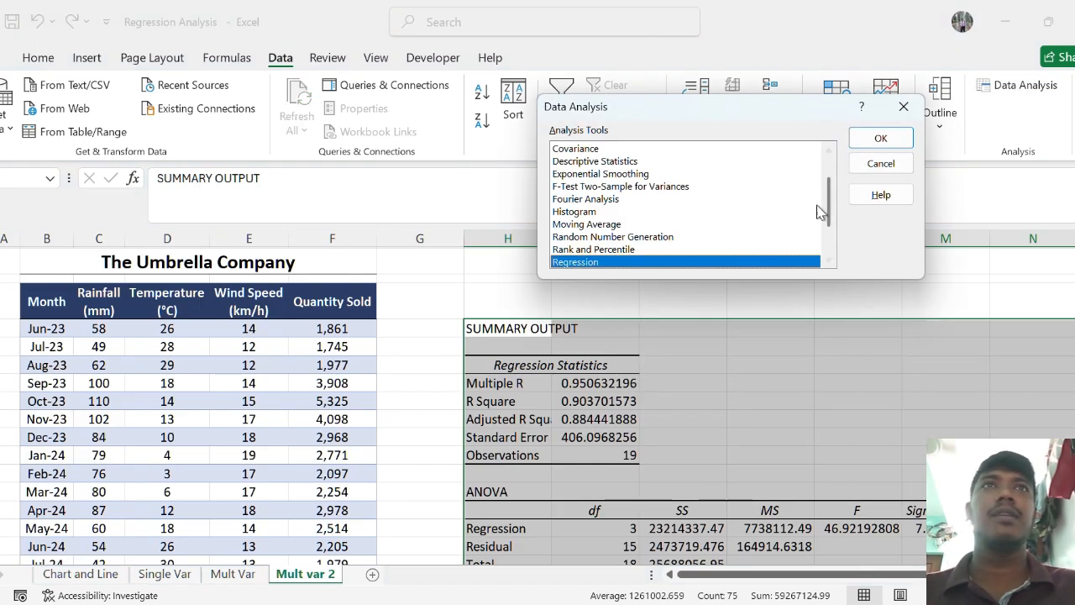